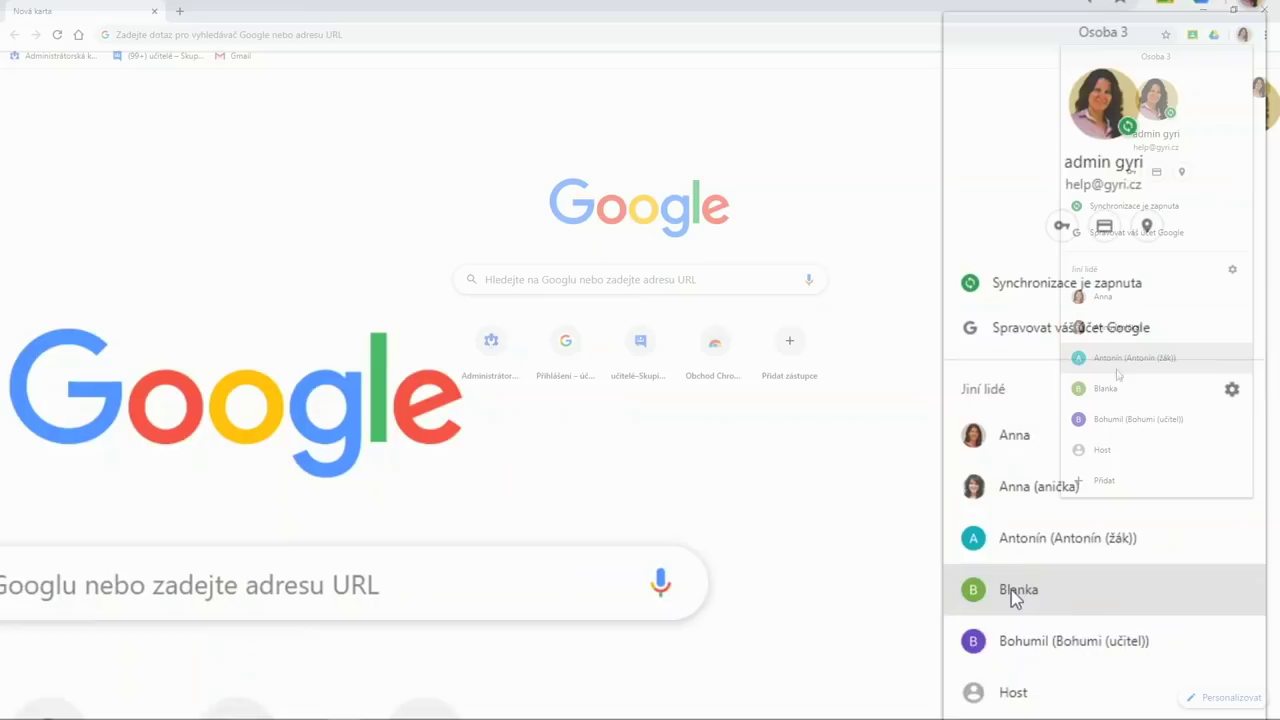
- Switch to another person's Chrome profile and open their Google Drive from the apps grid
{"action": "left_click", "coordinate": [1106, 389]}
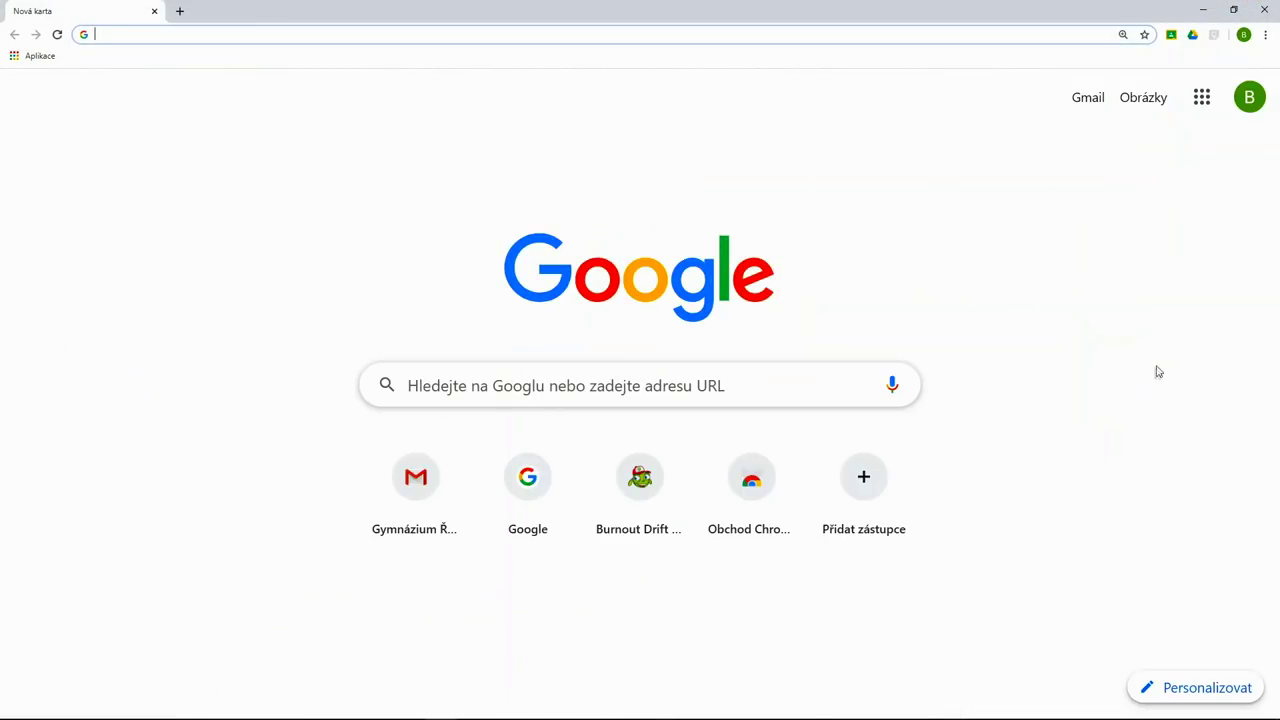
{"action": "left_click", "coordinate": [1203, 99]}
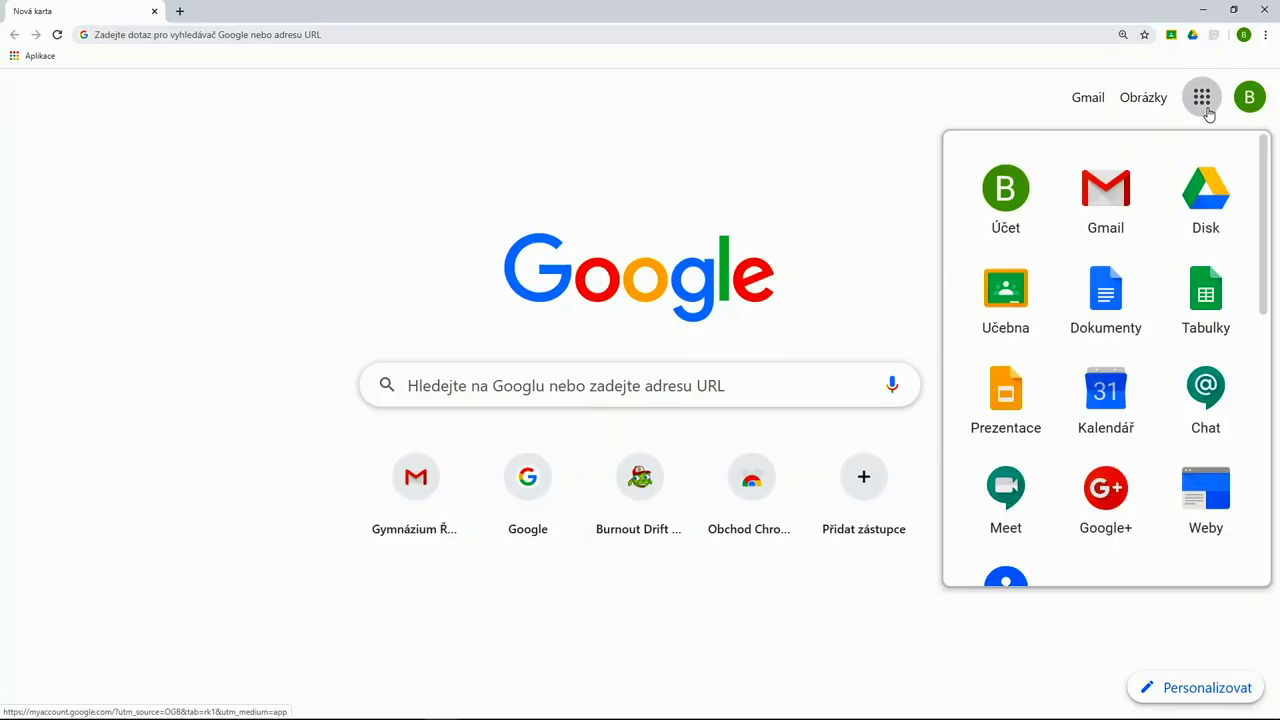
{"action": "left_click", "coordinate": [1229, 213]}
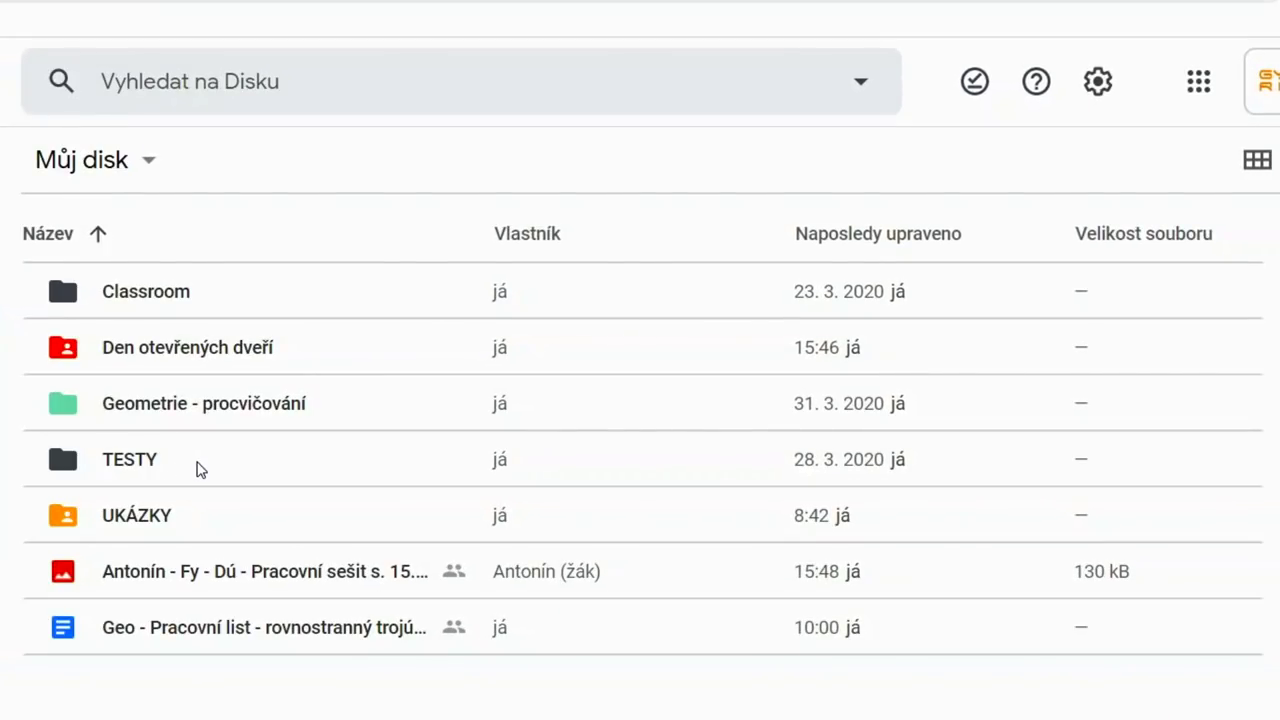
{"action": "left_click", "coordinate": [384, 378]}
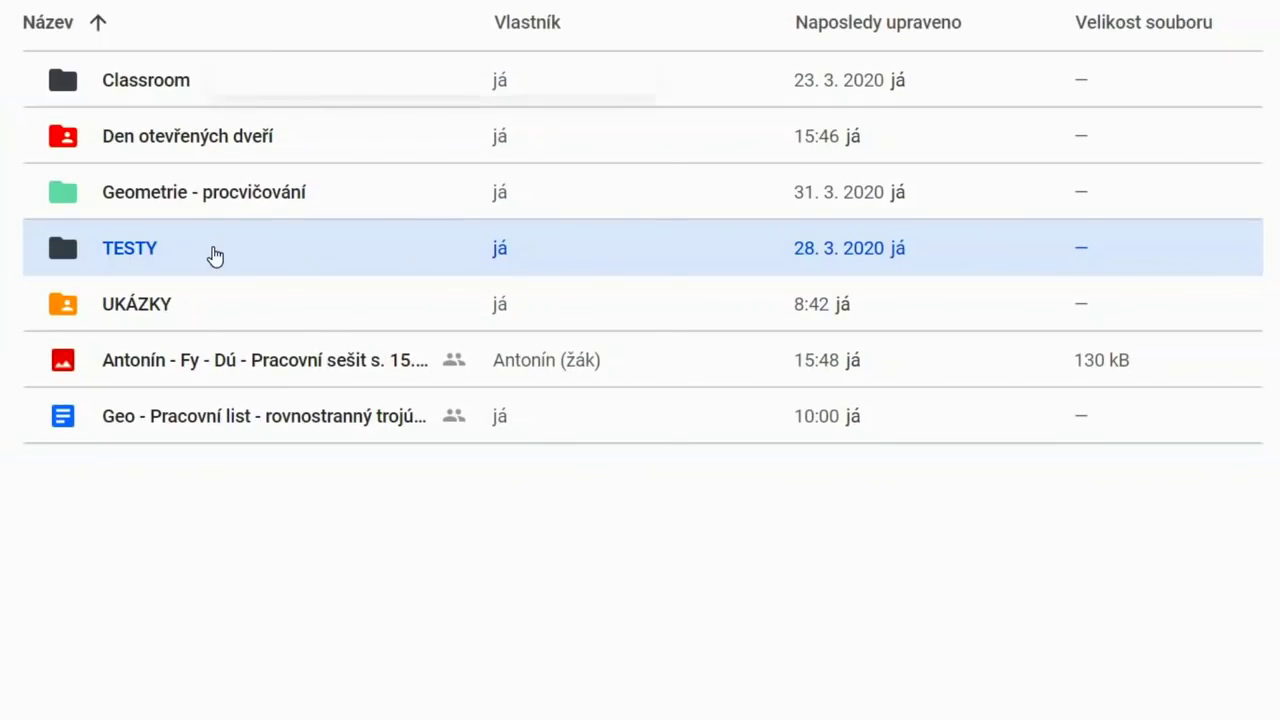
{"action": "right_click", "coordinate": [214, 255]}
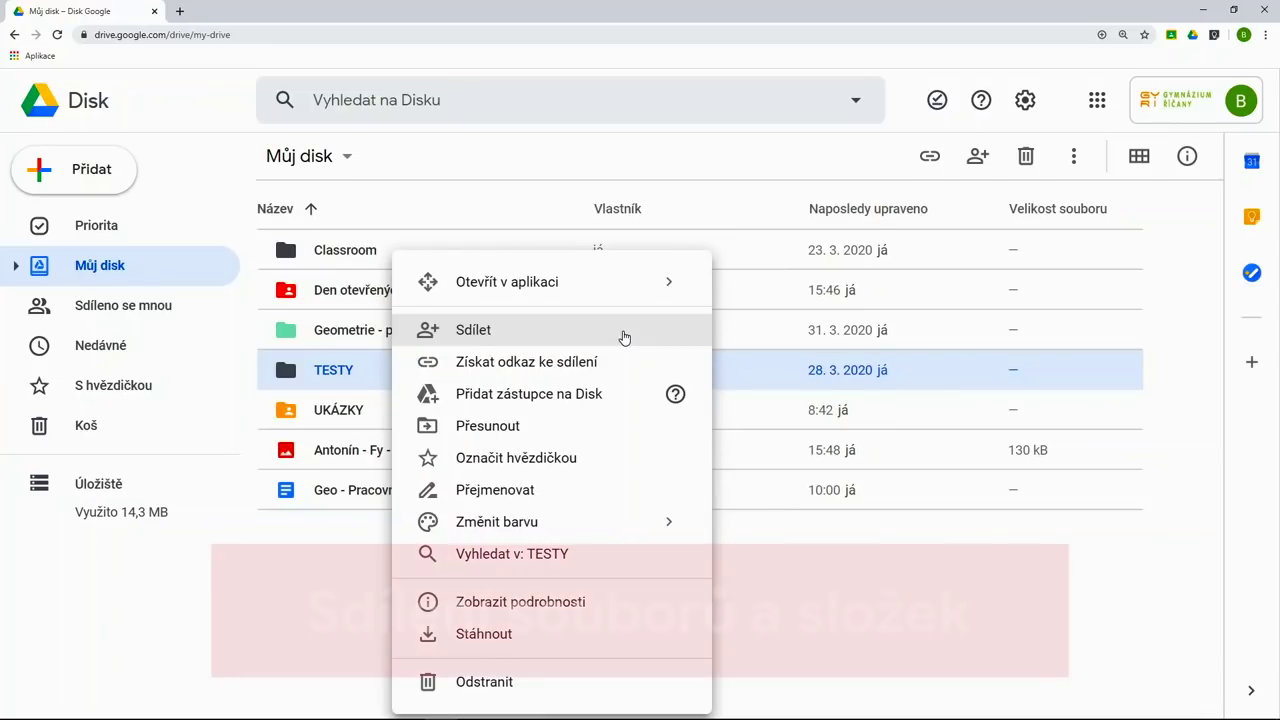
{"action": "left_click", "coordinate": [171, 189]}
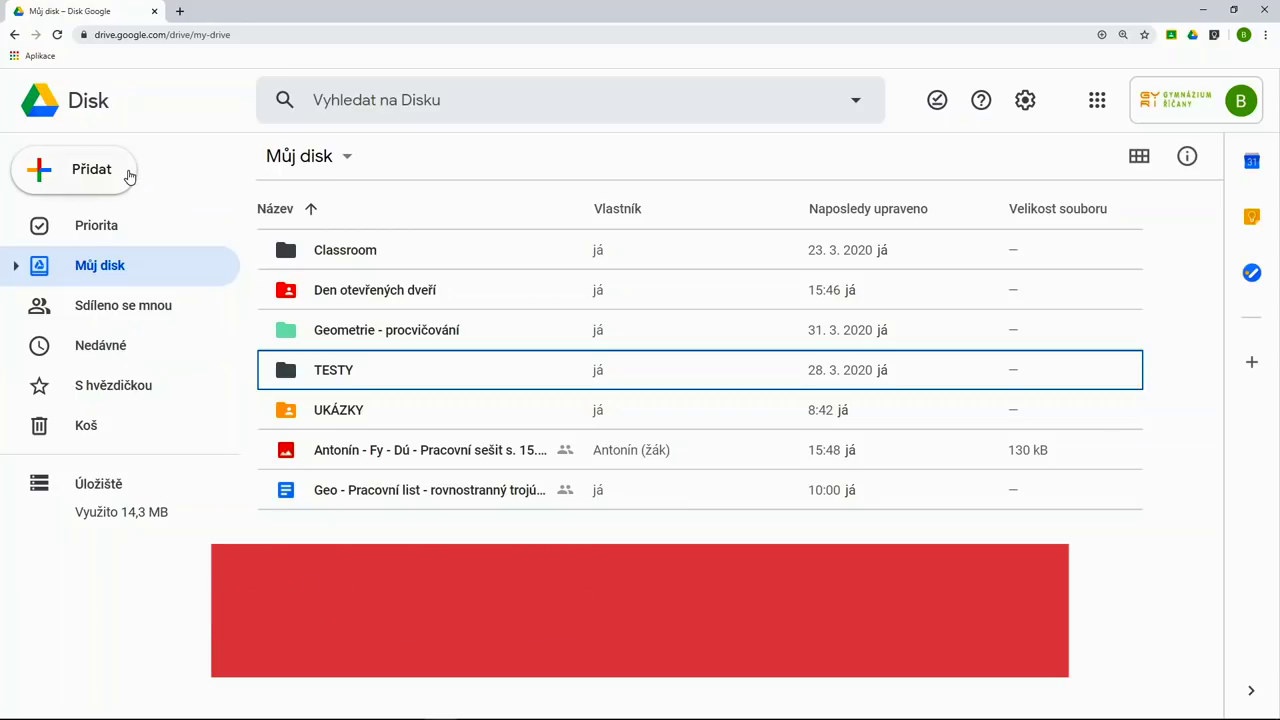
{"action": "left_click", "coordinate": [129, 177]}
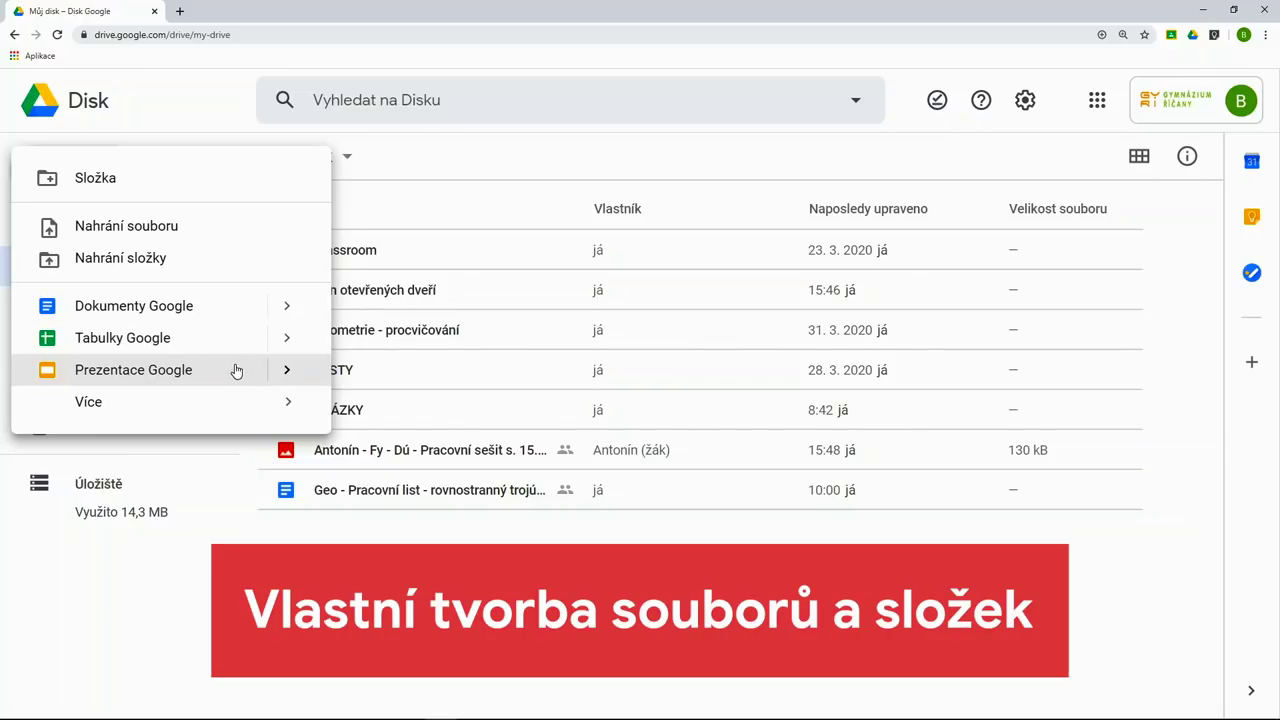
{"action": "mouse_move", "coordinate": [233, 401]}
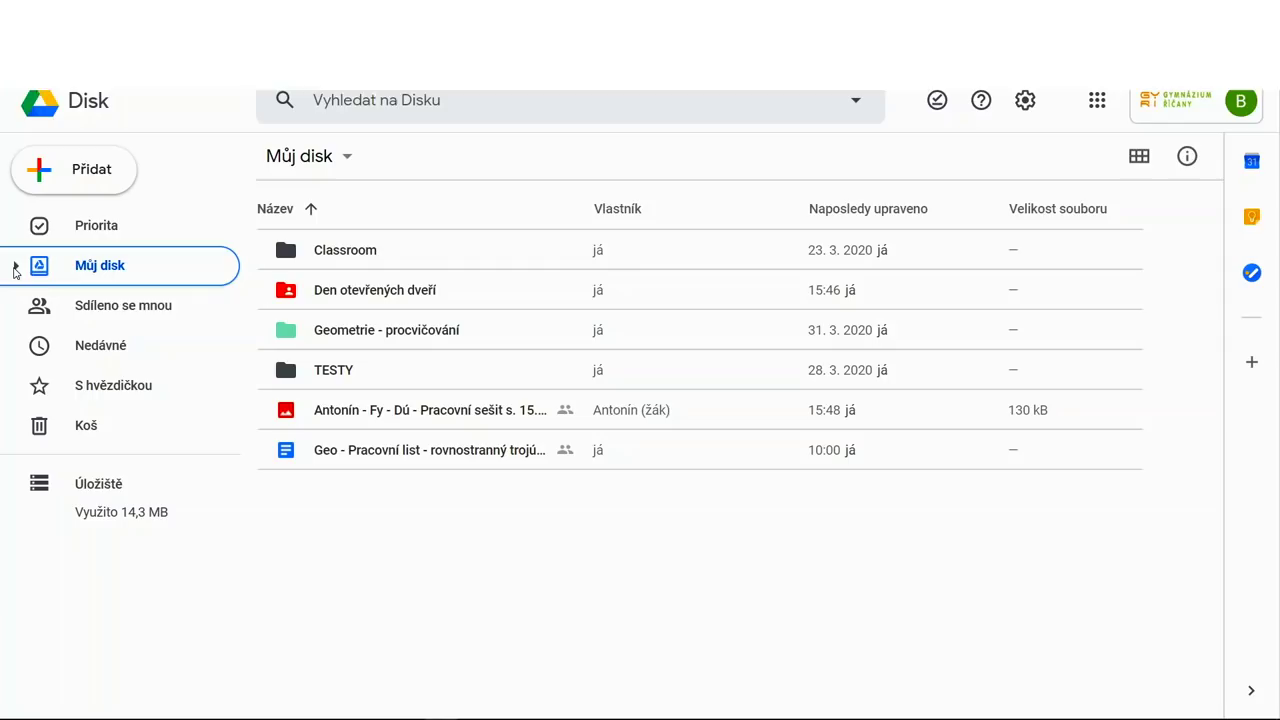
- Drill down through Geometrie - procvičování and Domácí úkoly žáků into V5 kvinta - MATEMATIKA - Dú
{"action": "left_click", "coordinate": [15, 268]}
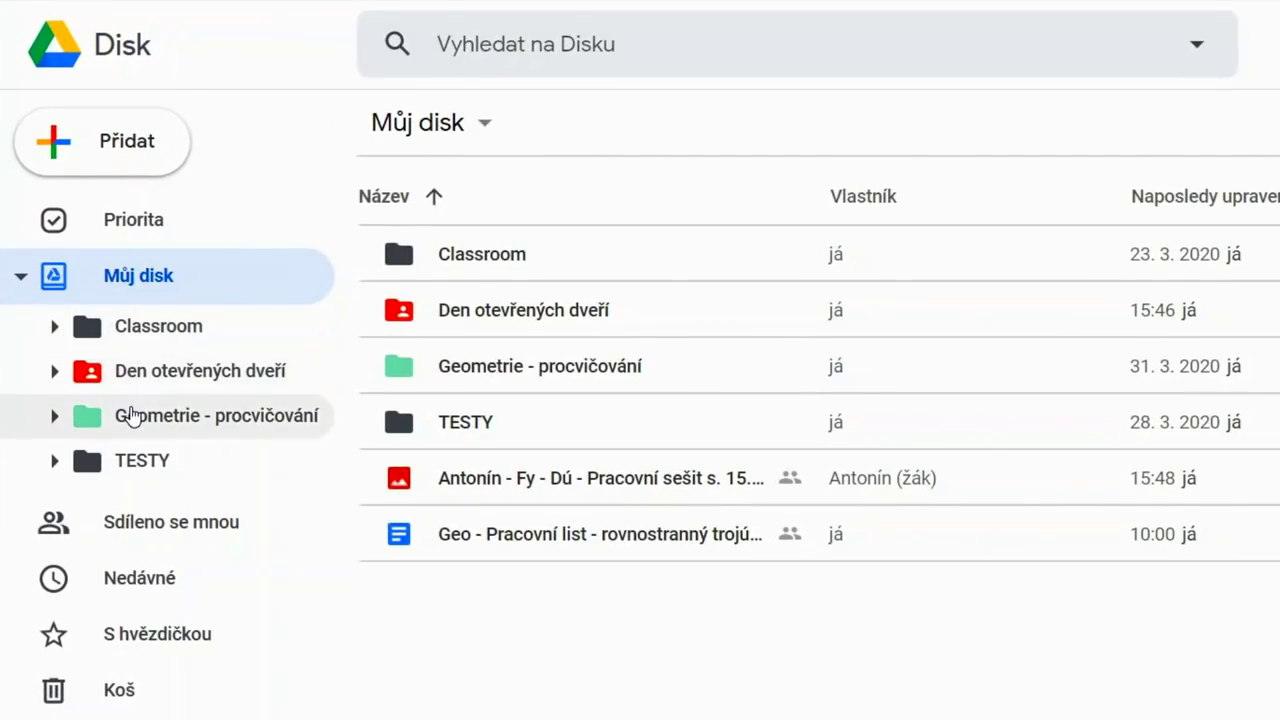
{"action": "left_click", "coordinate": [133, 415]}
{"action": "double_click", "coordinate": [400, 259]}
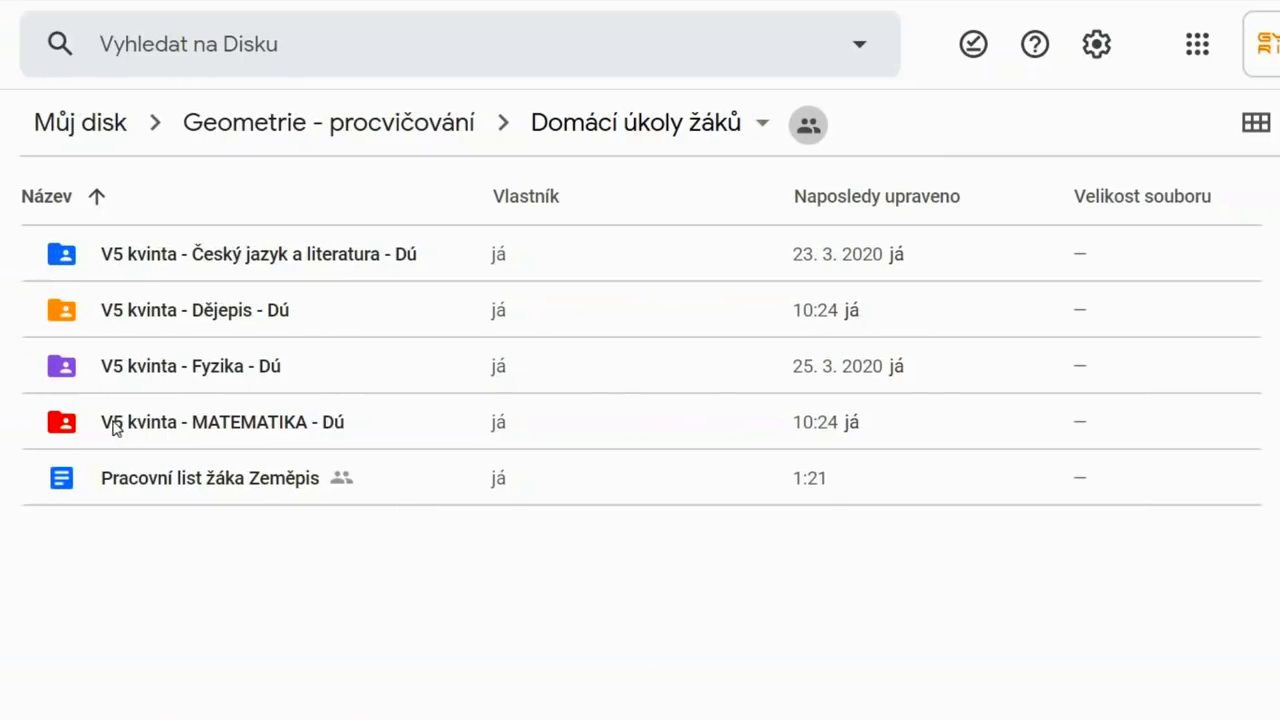
{"action": "double_click", "coordinate": [120, 425]}
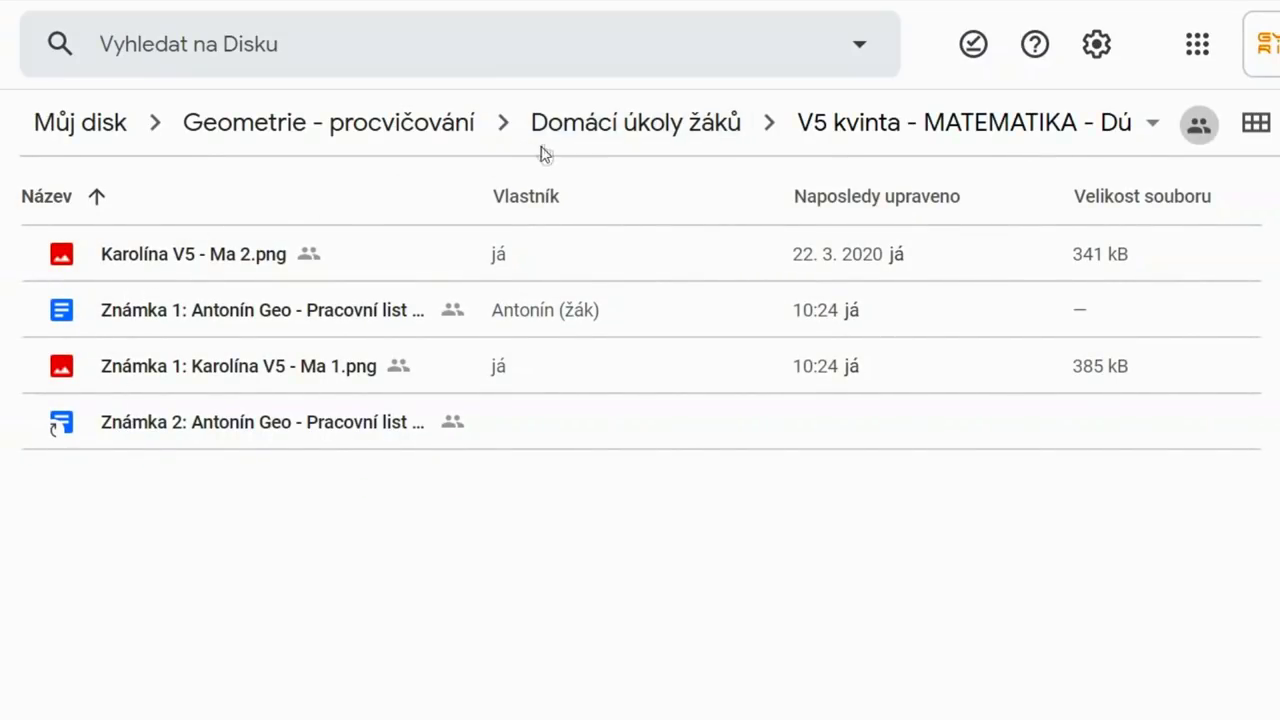
- Step back up the breadcrumbs to My Drive's top level and select the Geo worksheet
{"action": "left_click", "coordinate": [565, 133]}
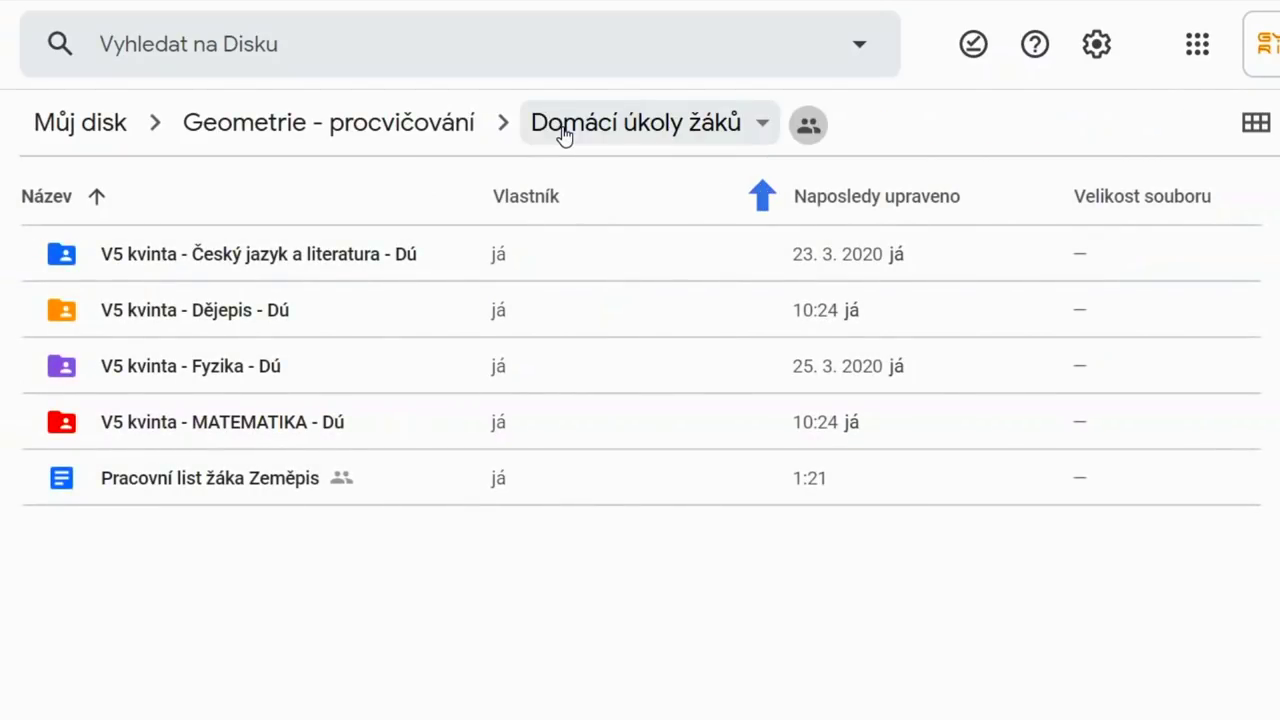
{"action": "left_click", "coordinate": [380, 137]}
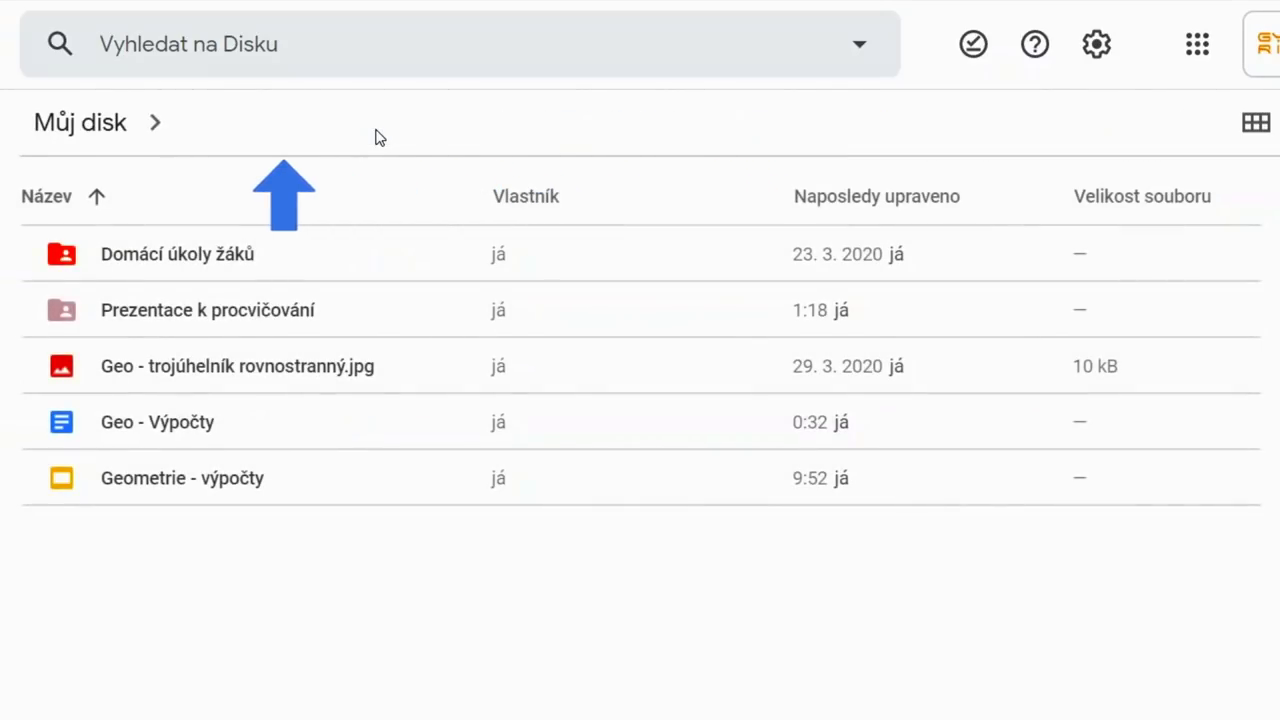
{"action": "left_click", "coordinate": [80, 130]}
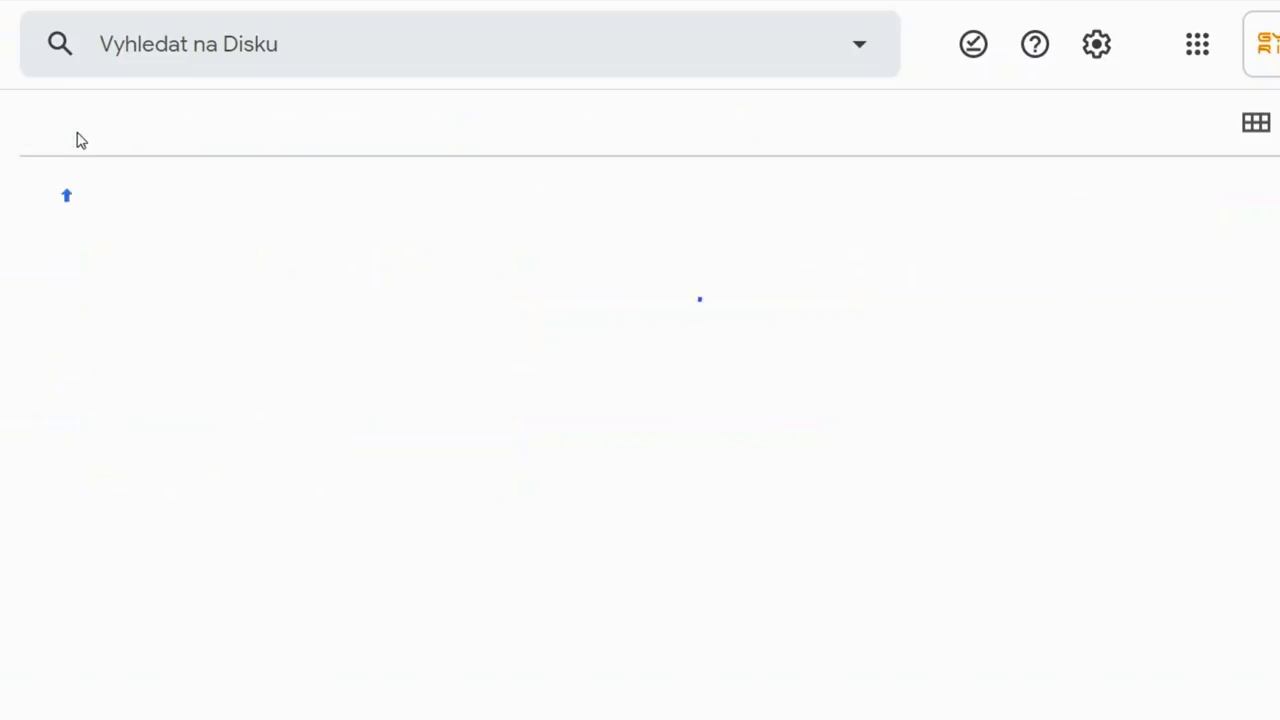
{"action": "left_click", "coordinate": [66, 537]}
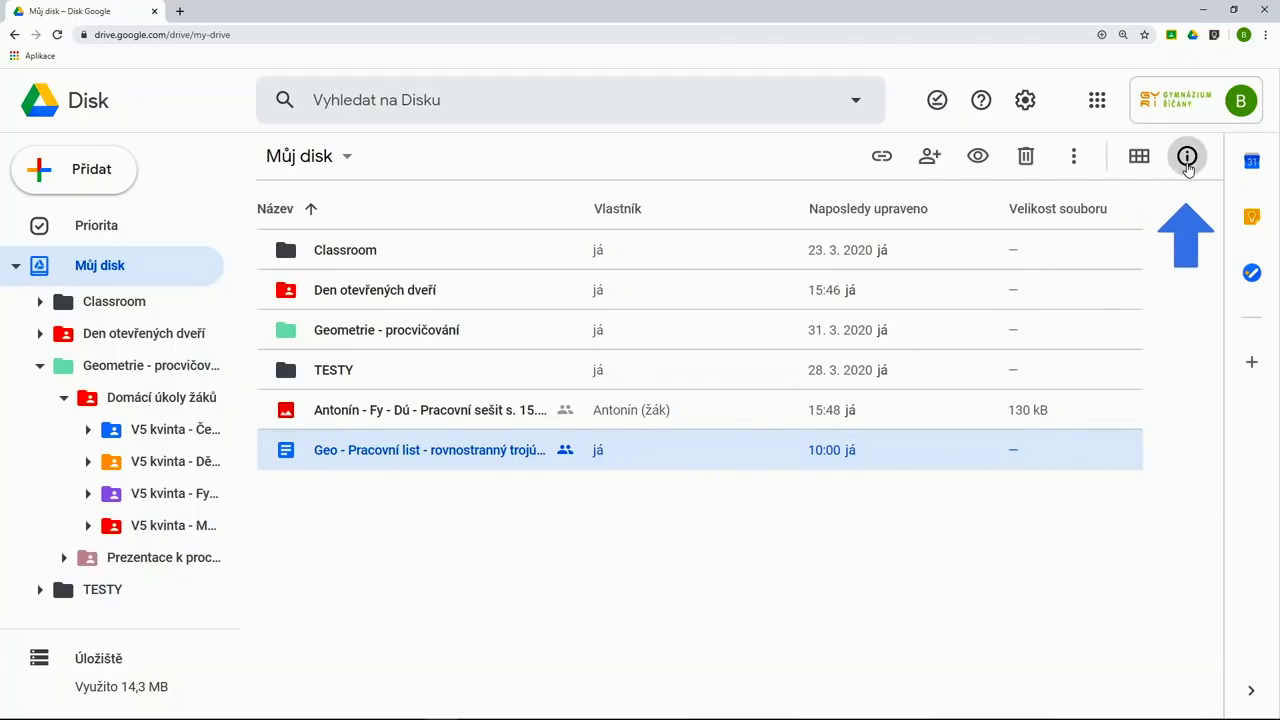
- Review the Geo worksheet's details pane, then try grid view and return to list view
{"action": "left_click", "coordinate": [1187, 157]}
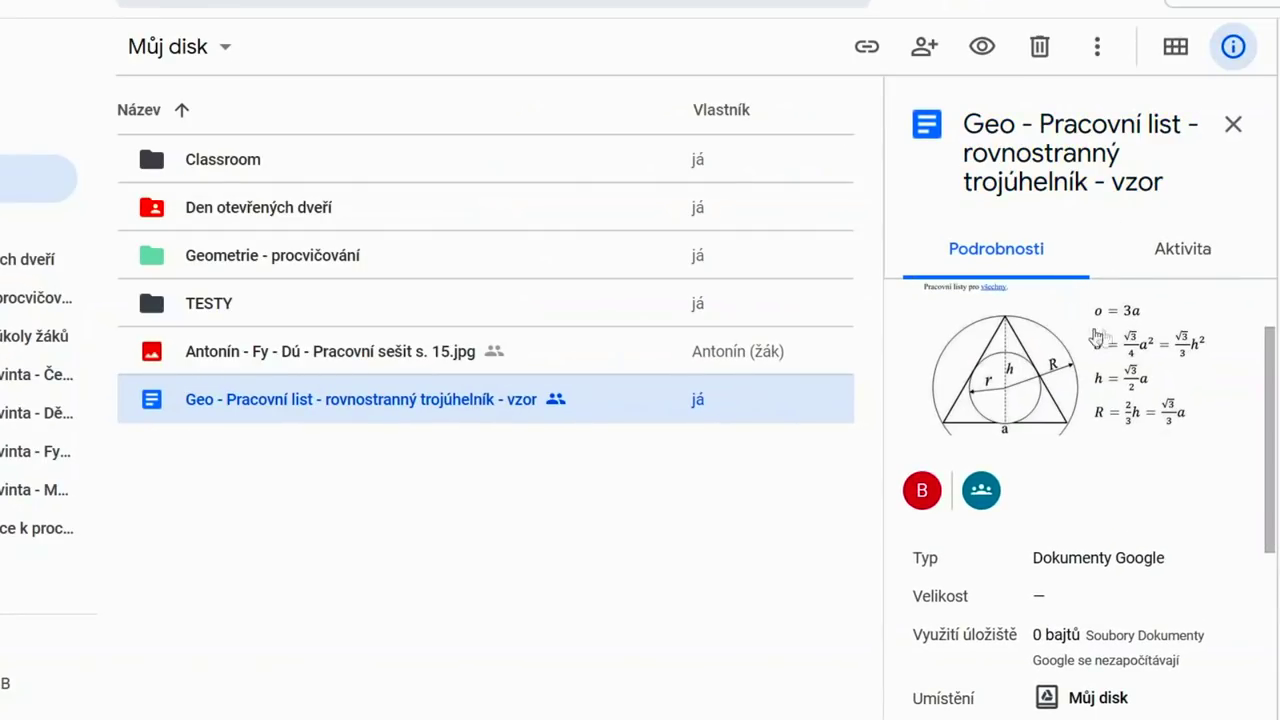
{"action": "left_click_drag", "start_coordinate": [1268, 390], "coordinate": [1272, 432]}
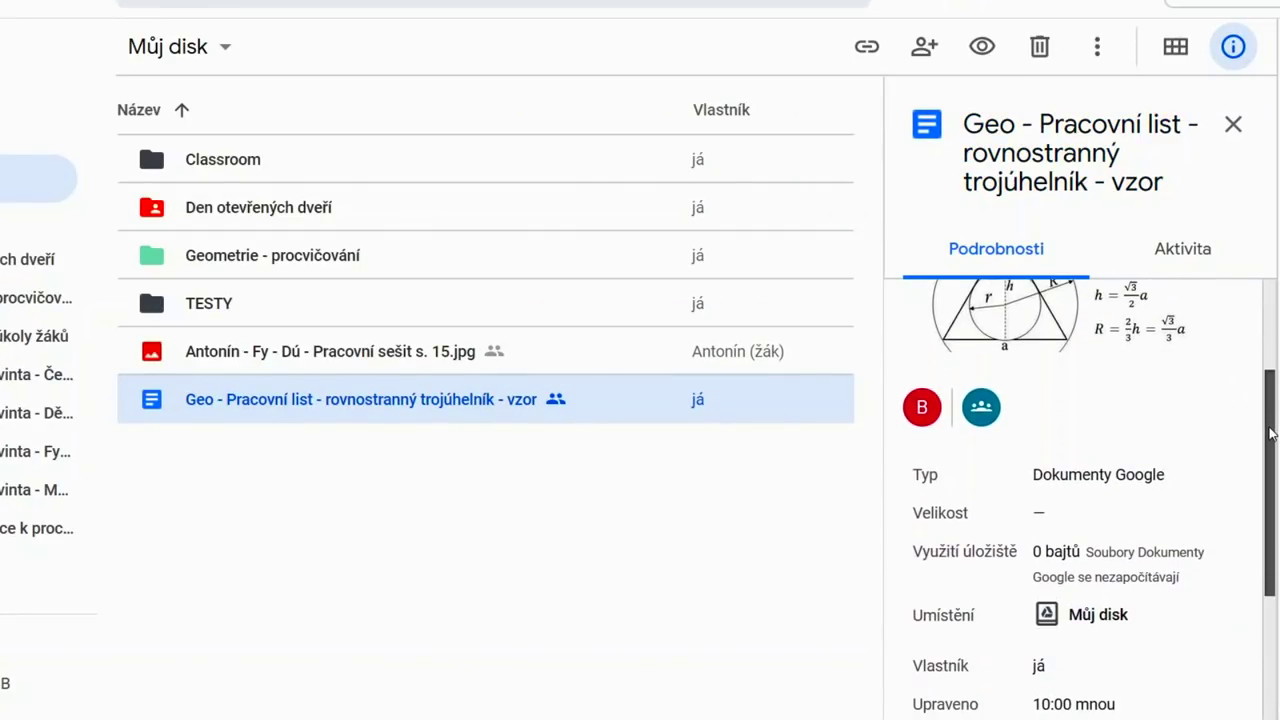
{"action": "scroll", "coordinate": [1080, 450], "scroll_direction": "up", "scroll_amount": 1}
{"action": "left_click", "coordinate": [1233, 124]}
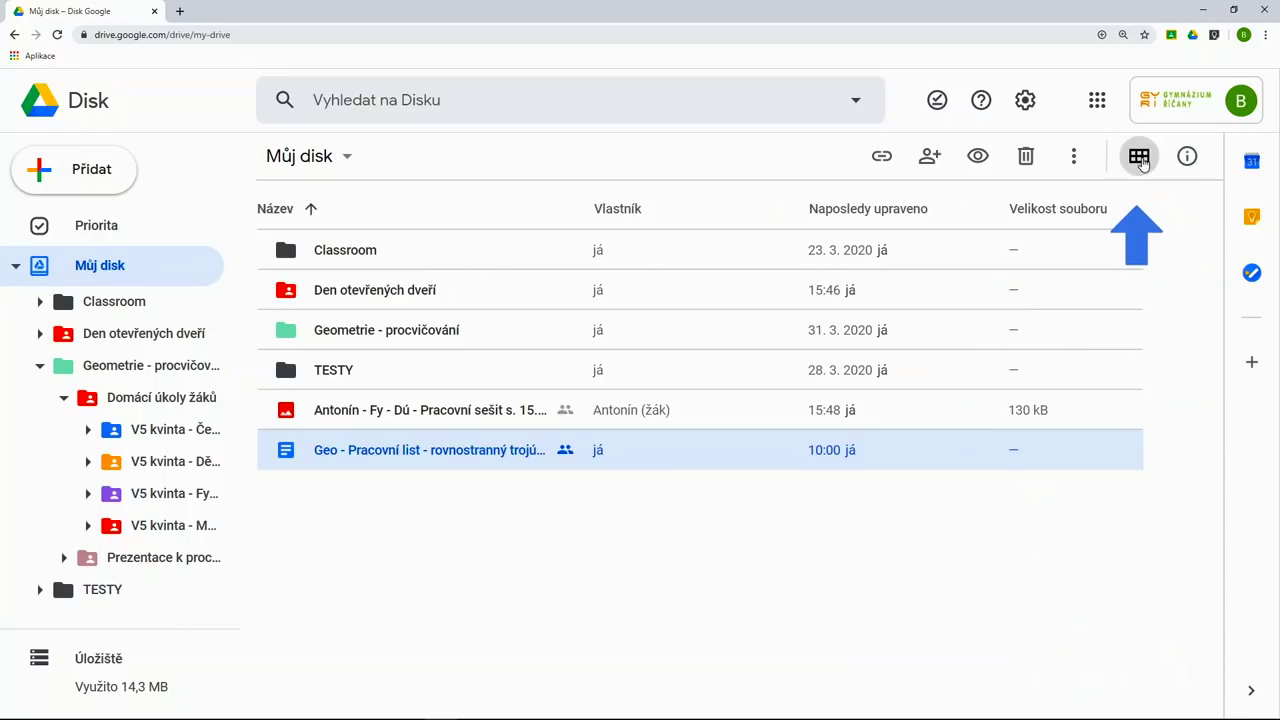
{"action": "left_click", "coordinate": [1140, 158]}
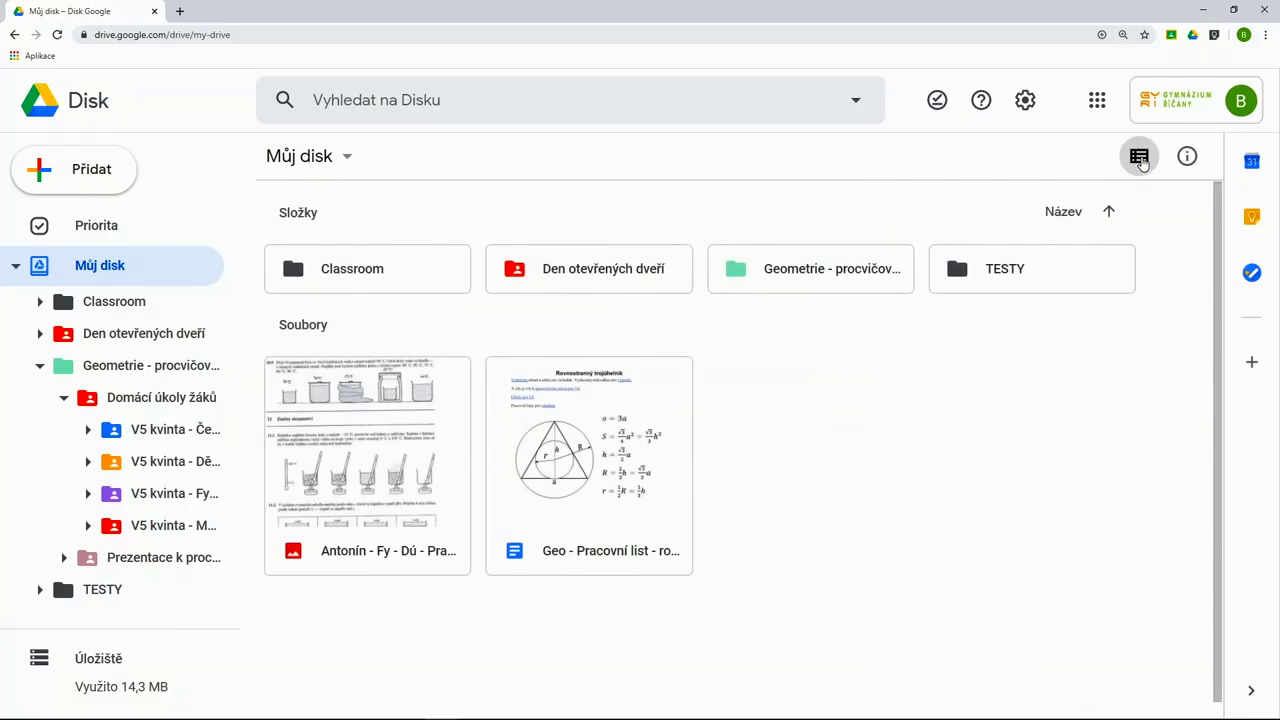
{"action": "left_click", "coordinate": [1140, 158]}
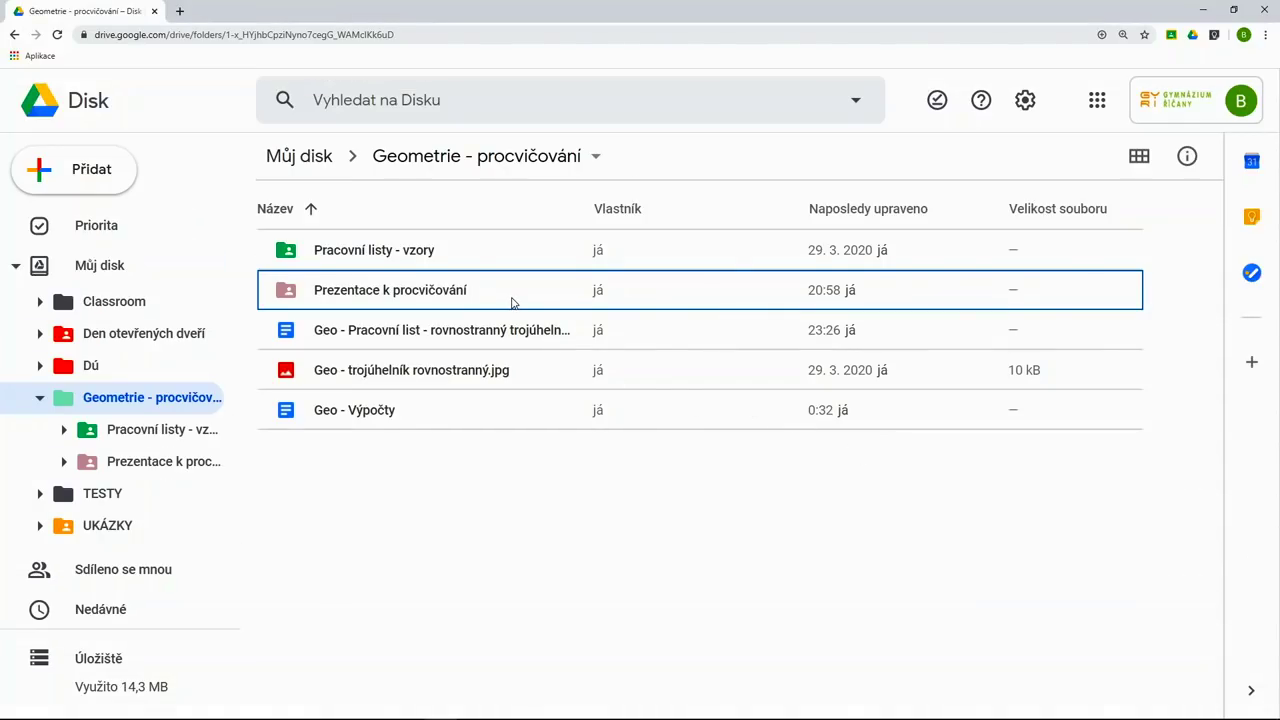
- Share the Geo worksheet view-only with the class group's address, asking them to compute the triangle's area by tomorrow
{"action": "left_click", "coordinate": [510, 331]}
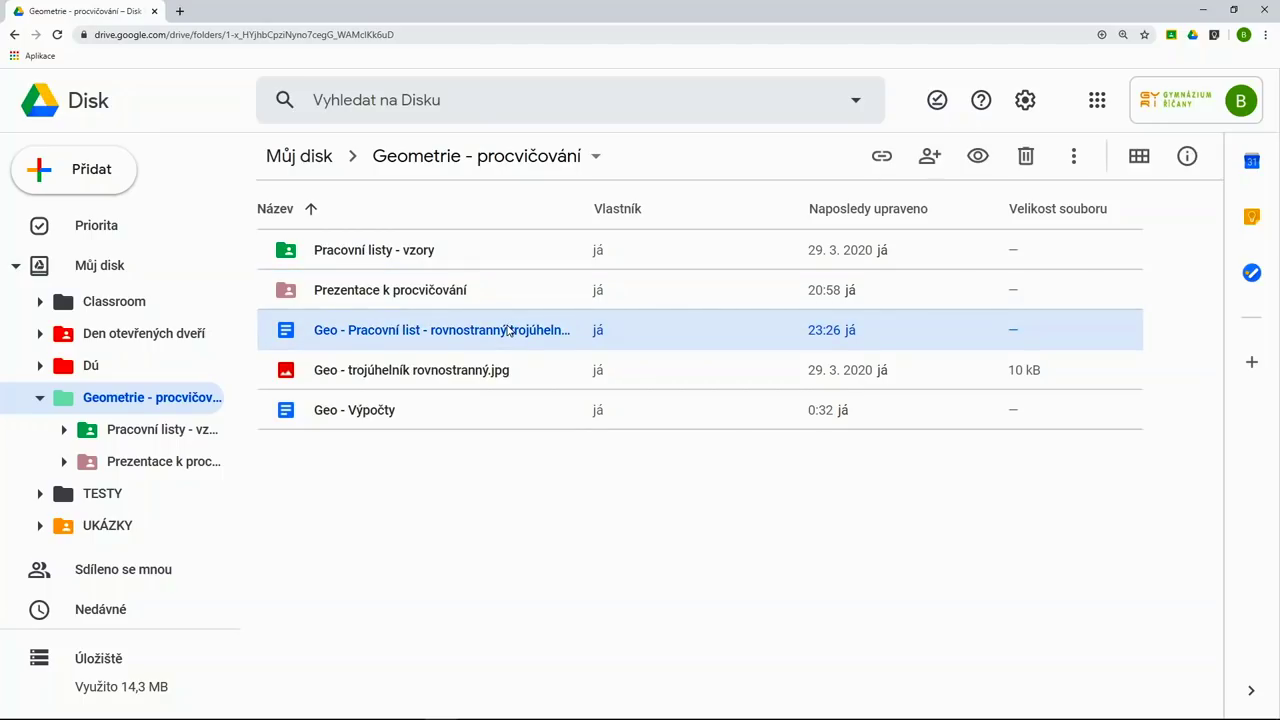
{"action": "left_click", "coordinate": [510, 331]}
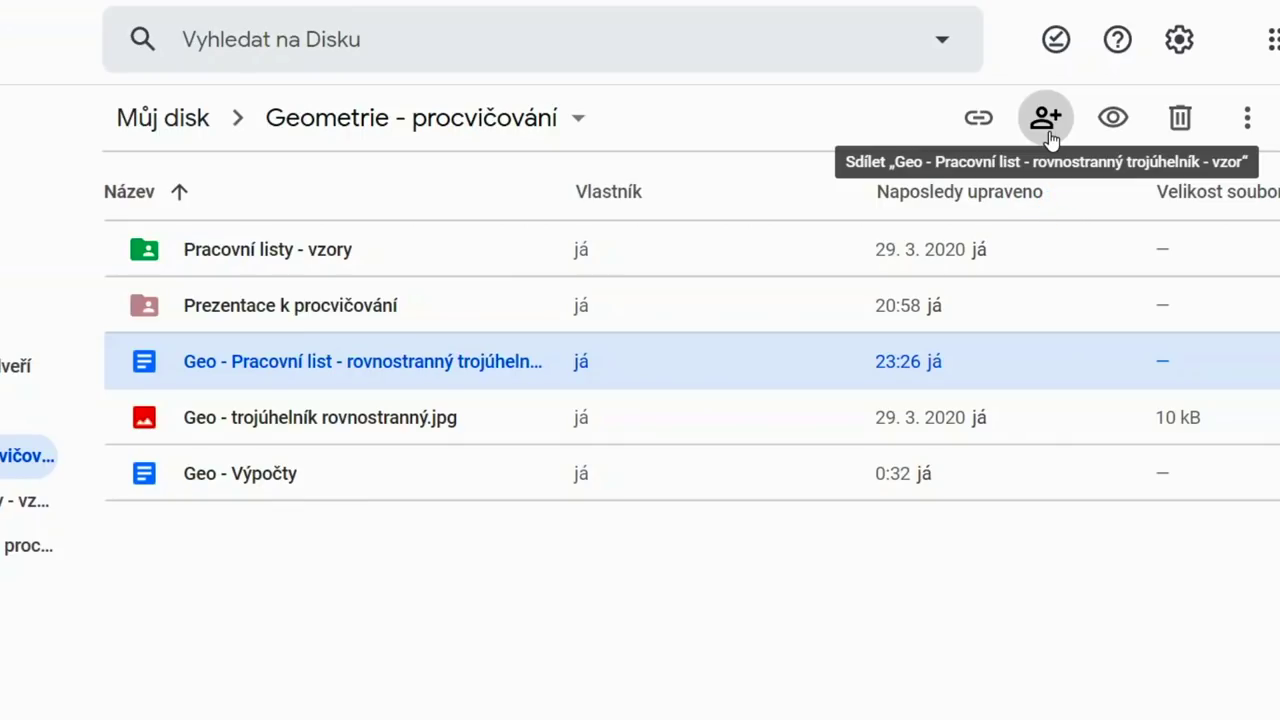
{"action": "left_click", "coordinate": [1045, 118]}
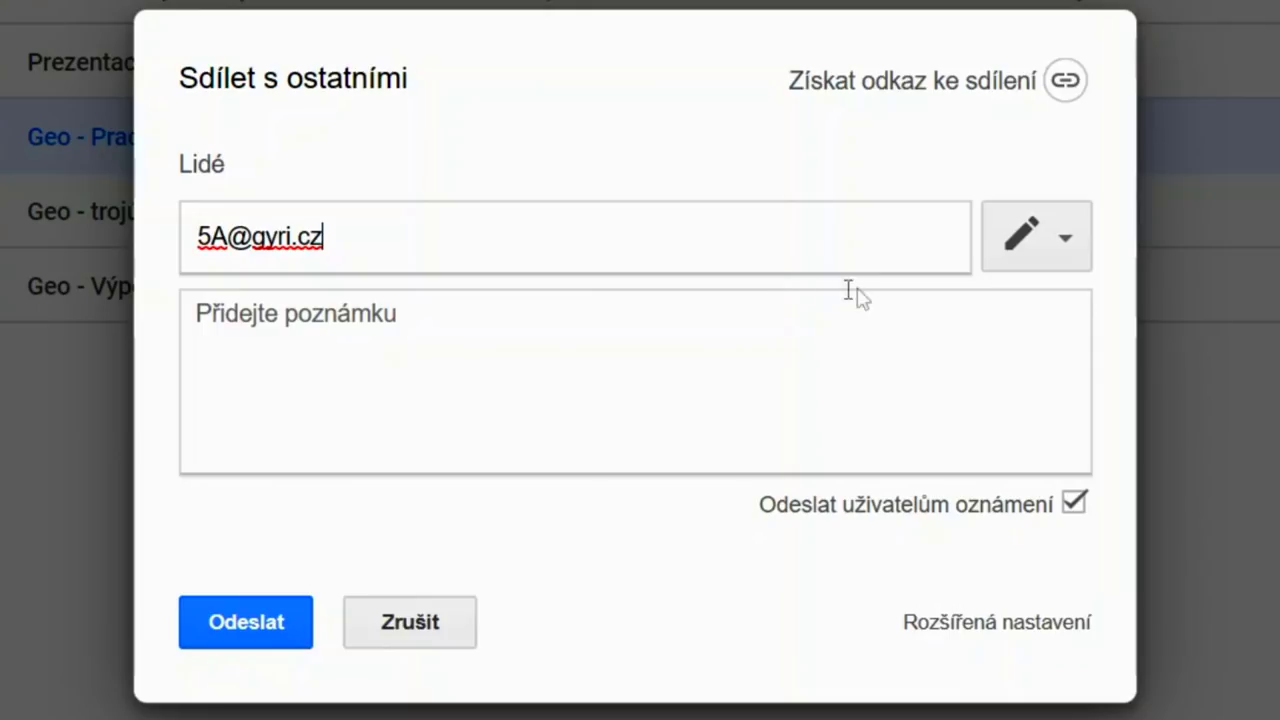
{"action": "left_click", "coordinate": [1068, 240]}
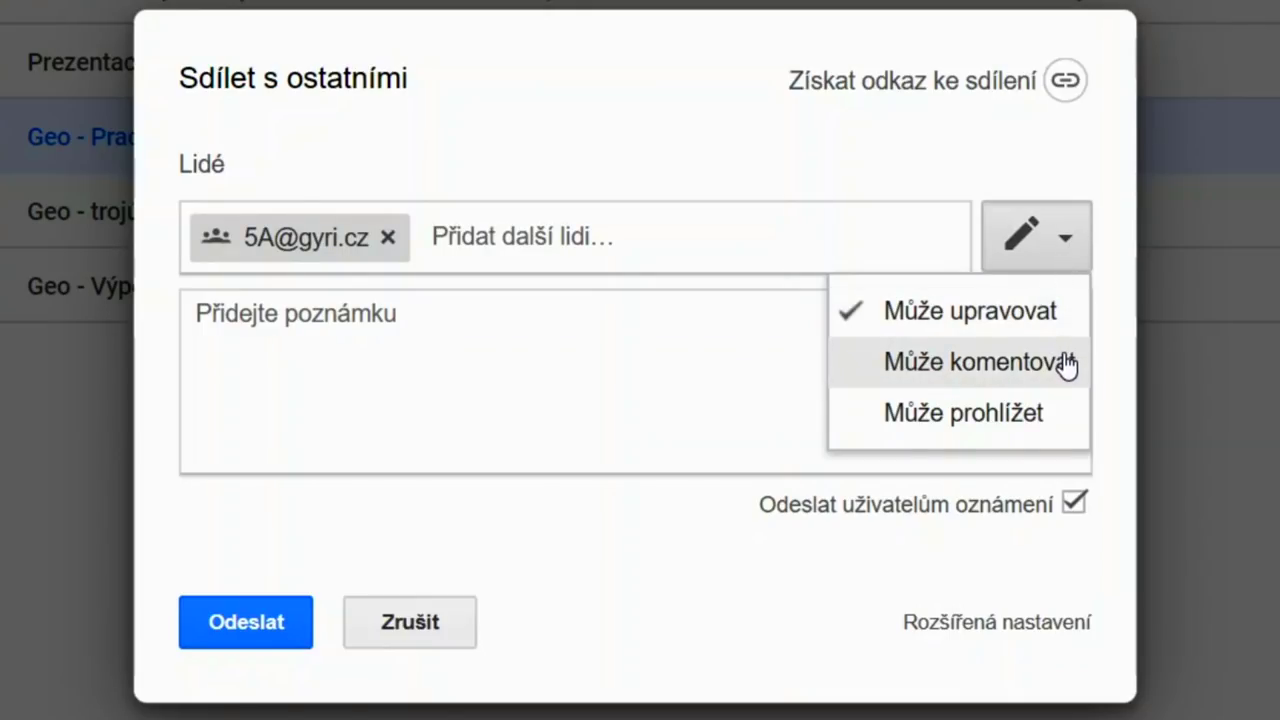
{"action": "left_click", "coordinate": [1050, 414]}
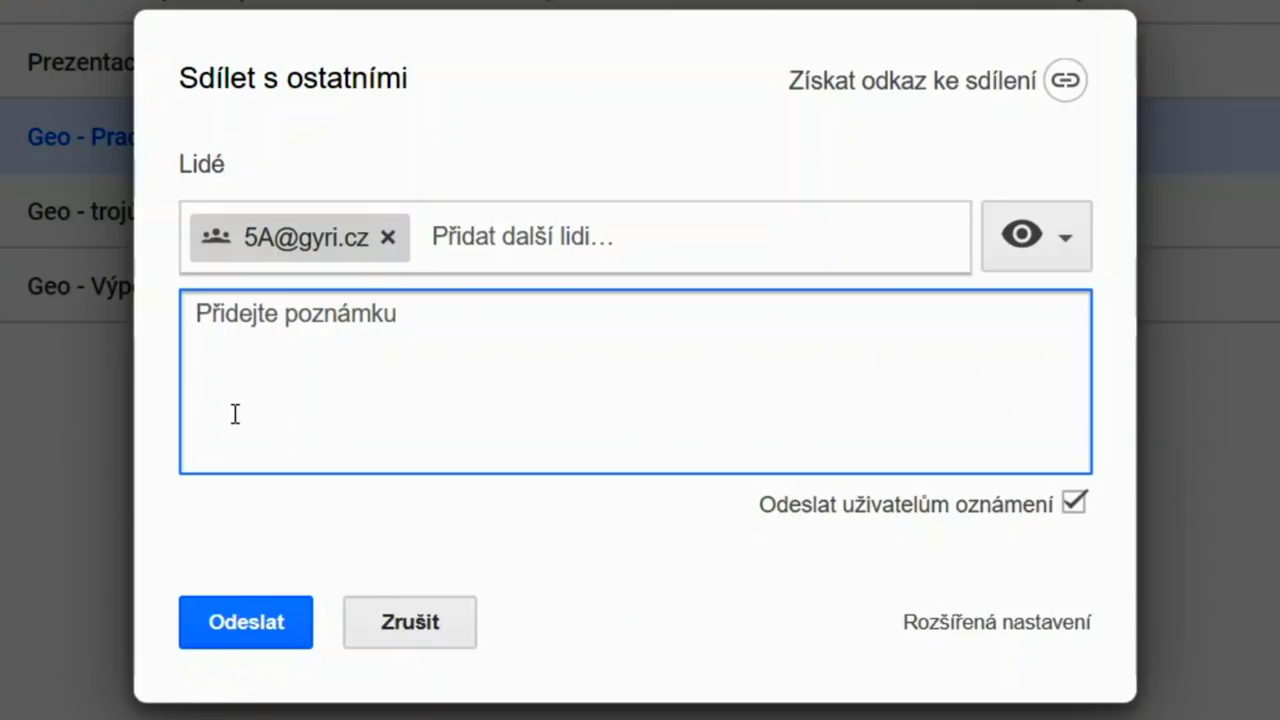
{"action": "type", "text": "Vypočítej obsah rov"}
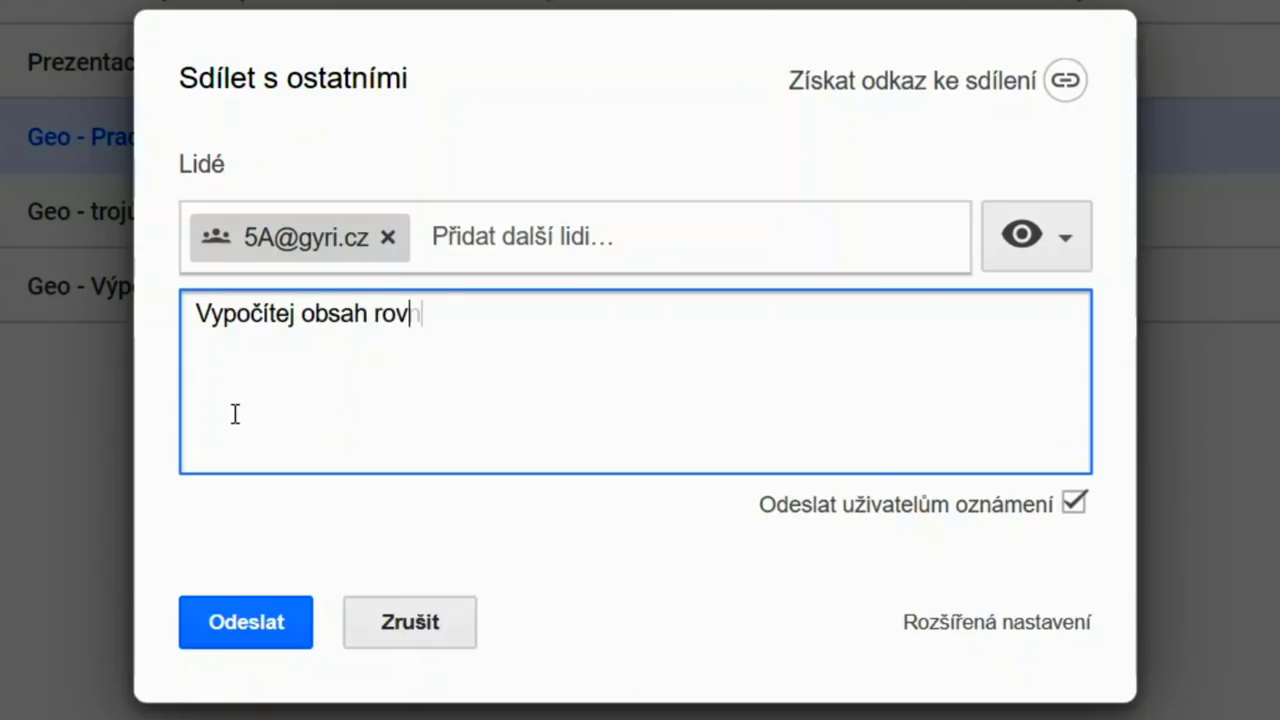
{"action": "type", "text": "nostranného trojúhelníku"}
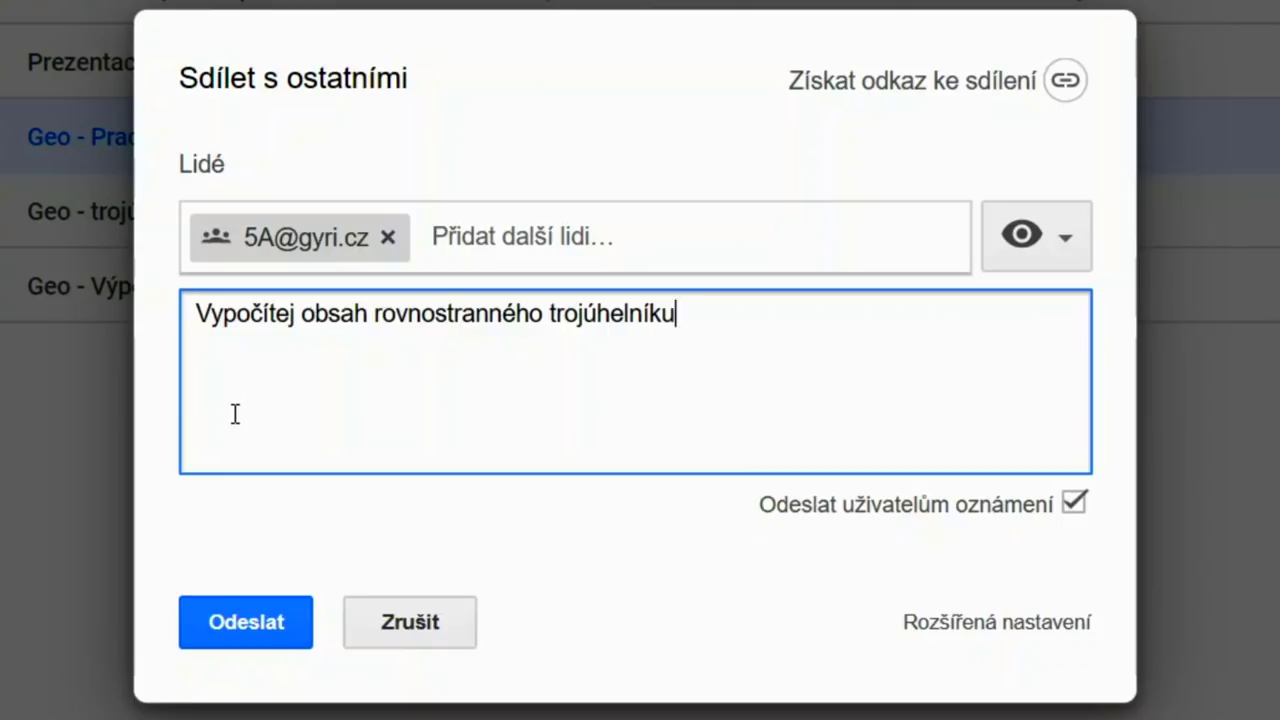
{"action": "type", "text": " a výsledek mi sdílej "}
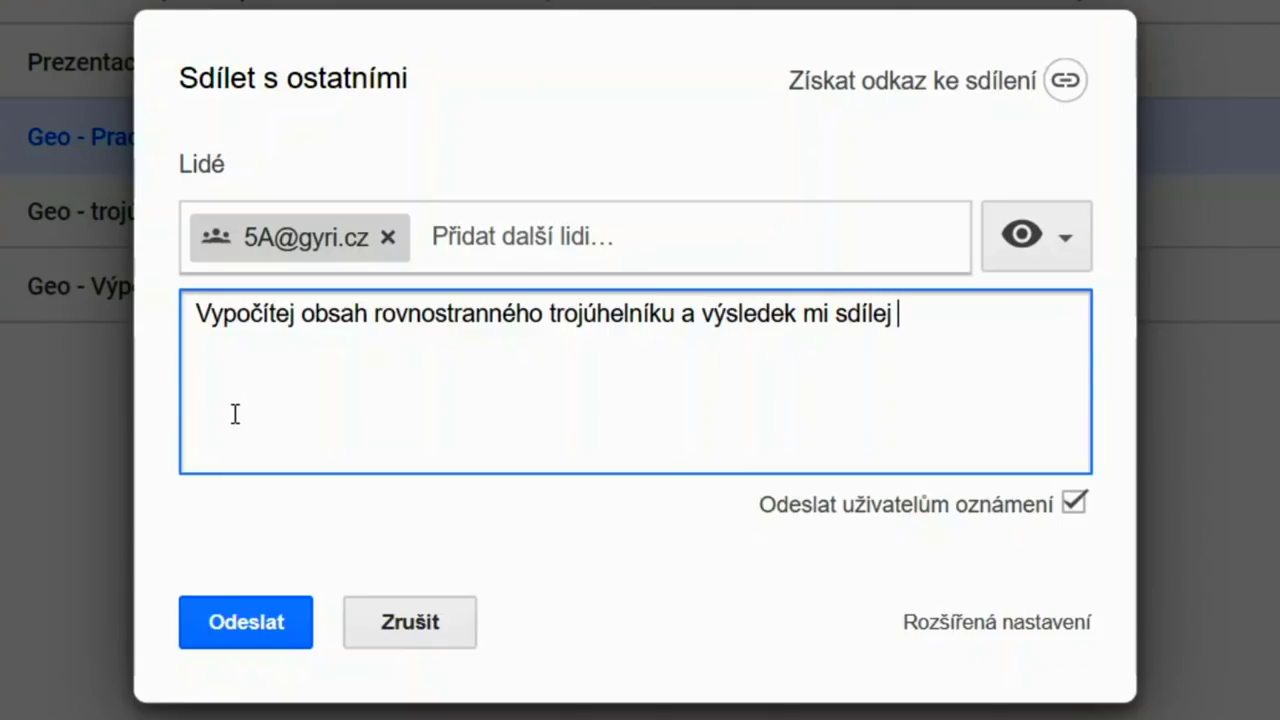
{"action": "type", "text": "nejpozději do zítř"}
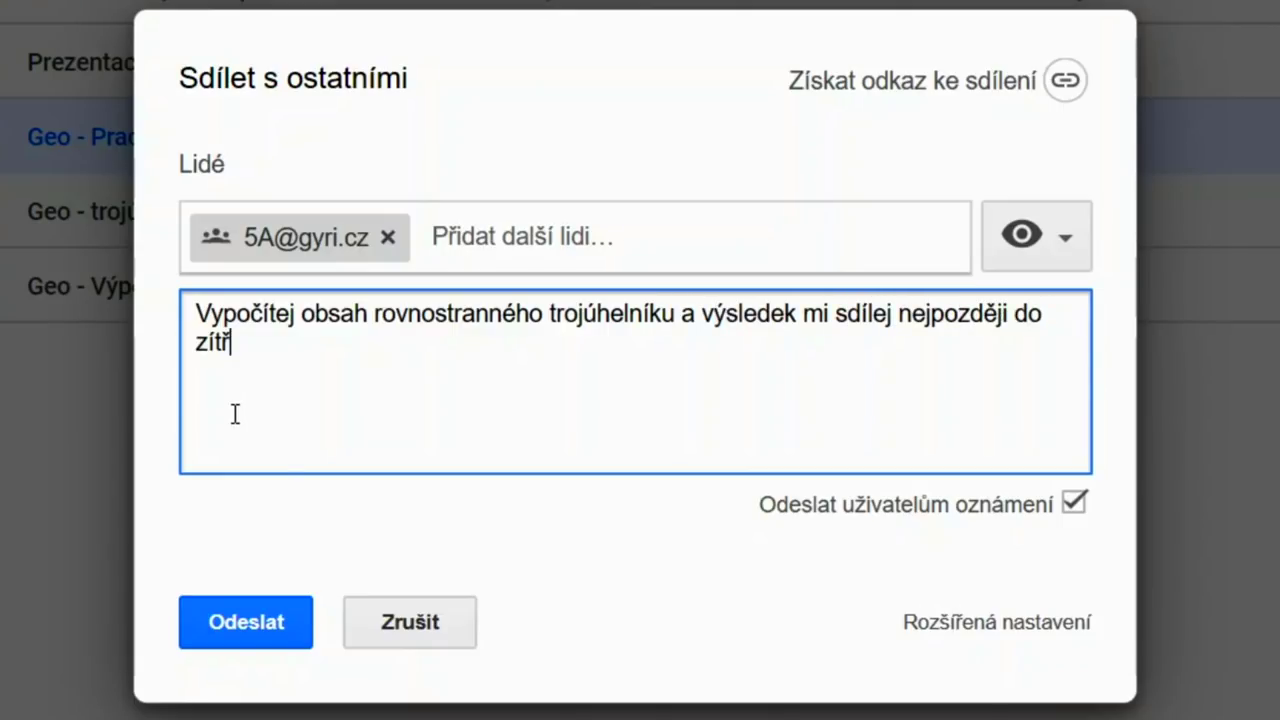
{"action": "type", "text": "ejšího dne."}
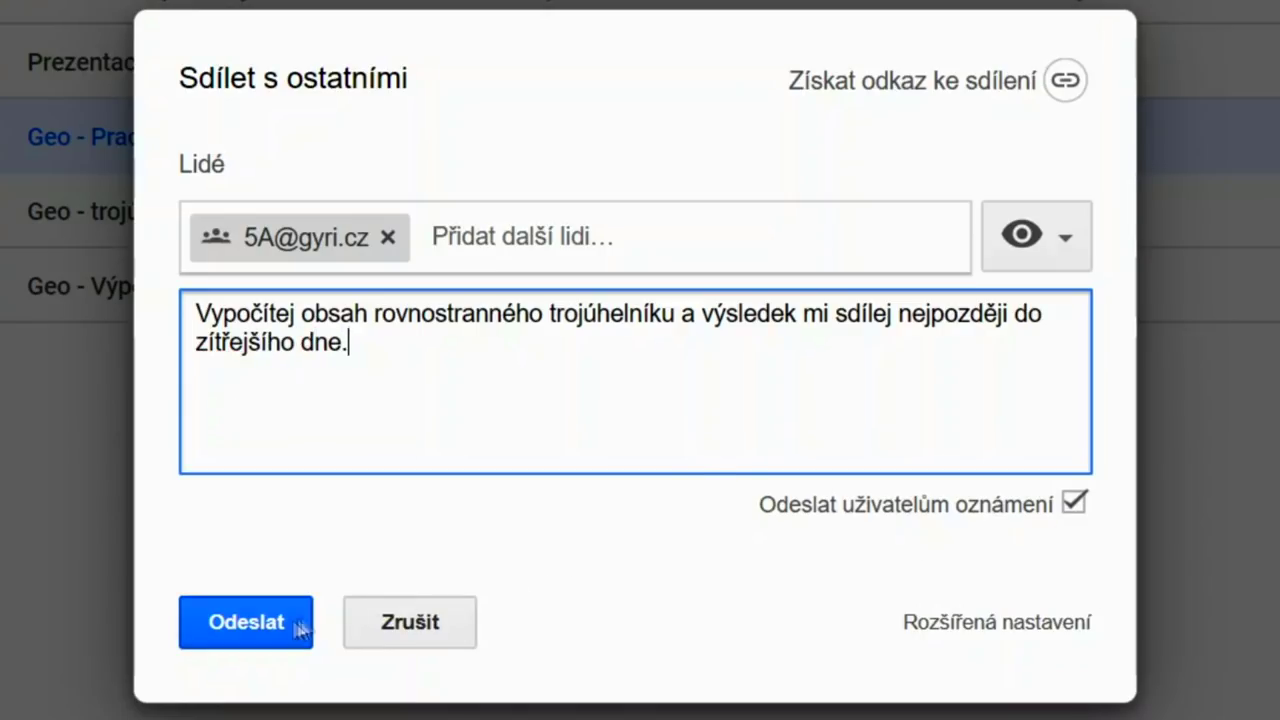
{"action": "left_click", "coordinate": [258, 638]}
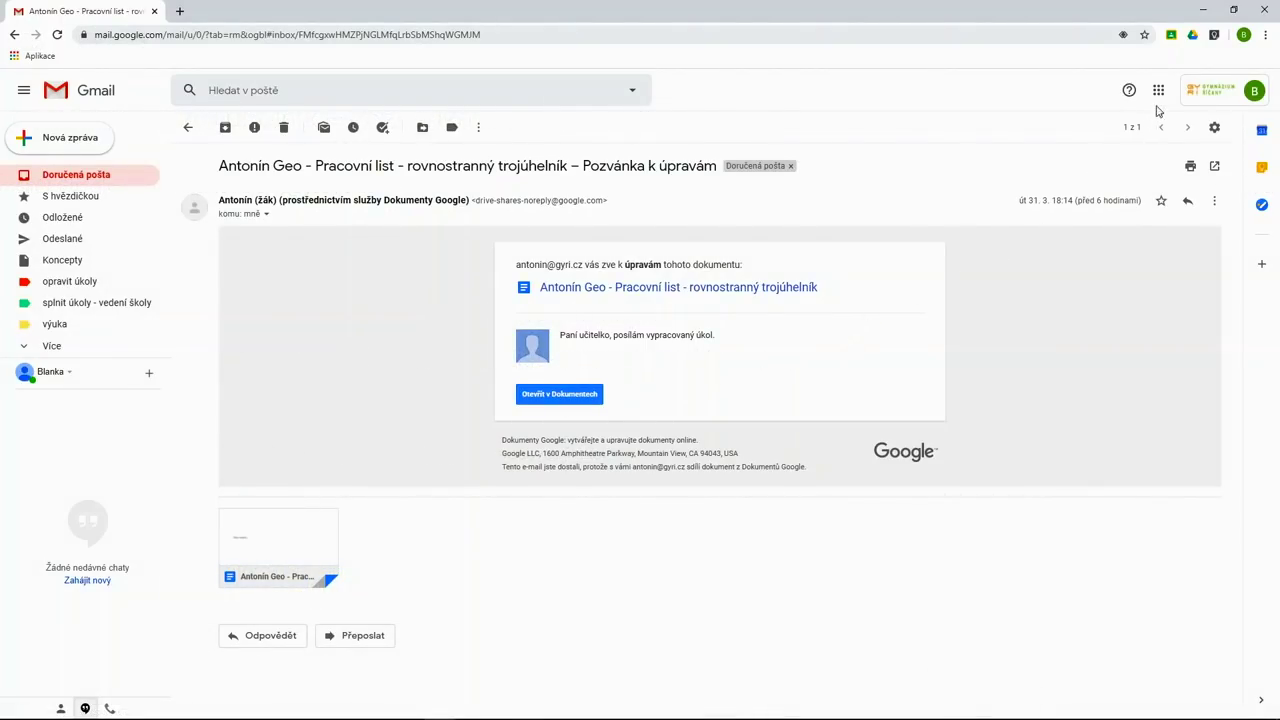
- Open Google Drive from Gmail's apps launcher to reach Sdíleno se mnou
{"action": "left_click", "coordinate": [1158, 90]}
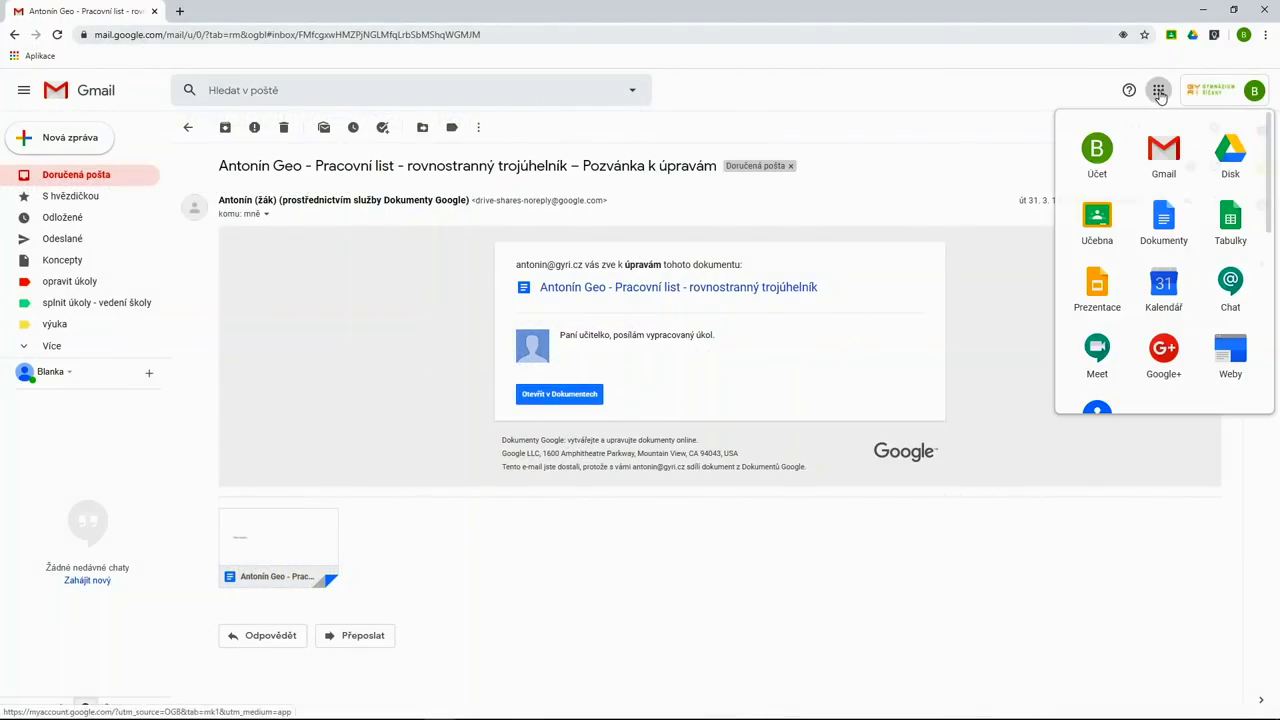
{"action": "left_click", "coordinate": [1231, 160]}
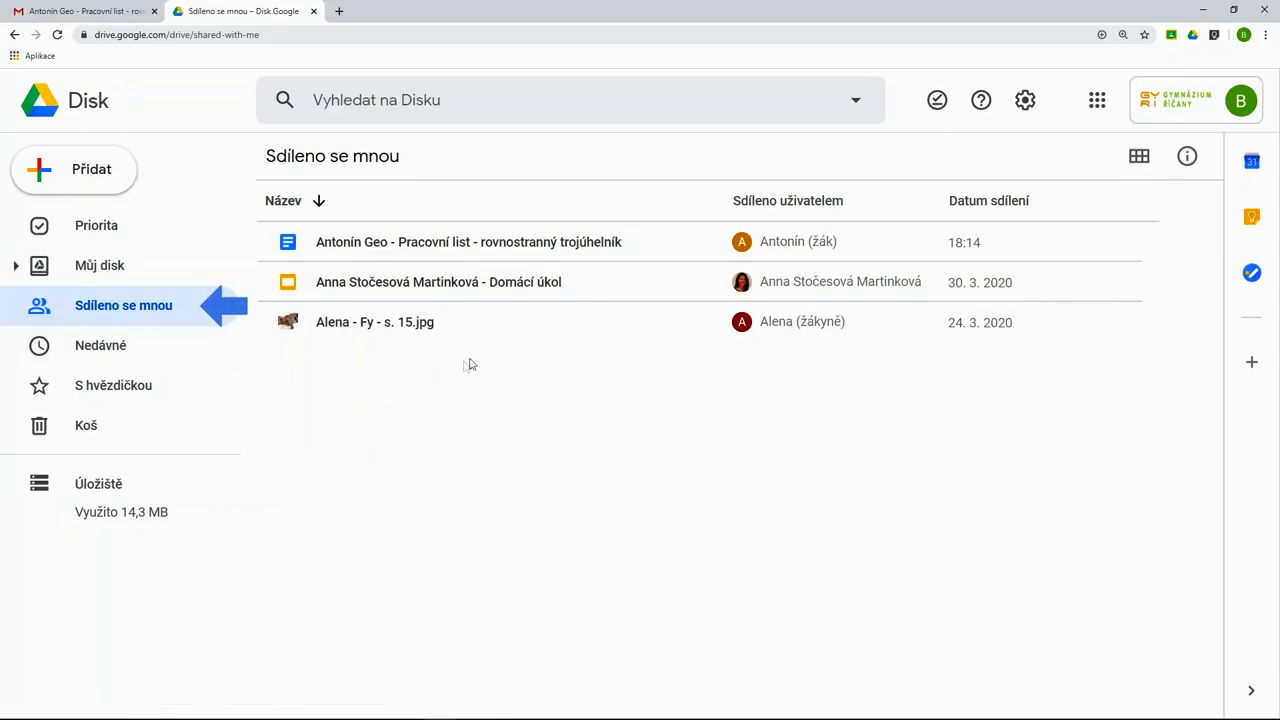
- Add a shortcut to the student's shared worksheet into My Drive's Dú folder
{"action": "left_click", "coordinate": [610, 247]}
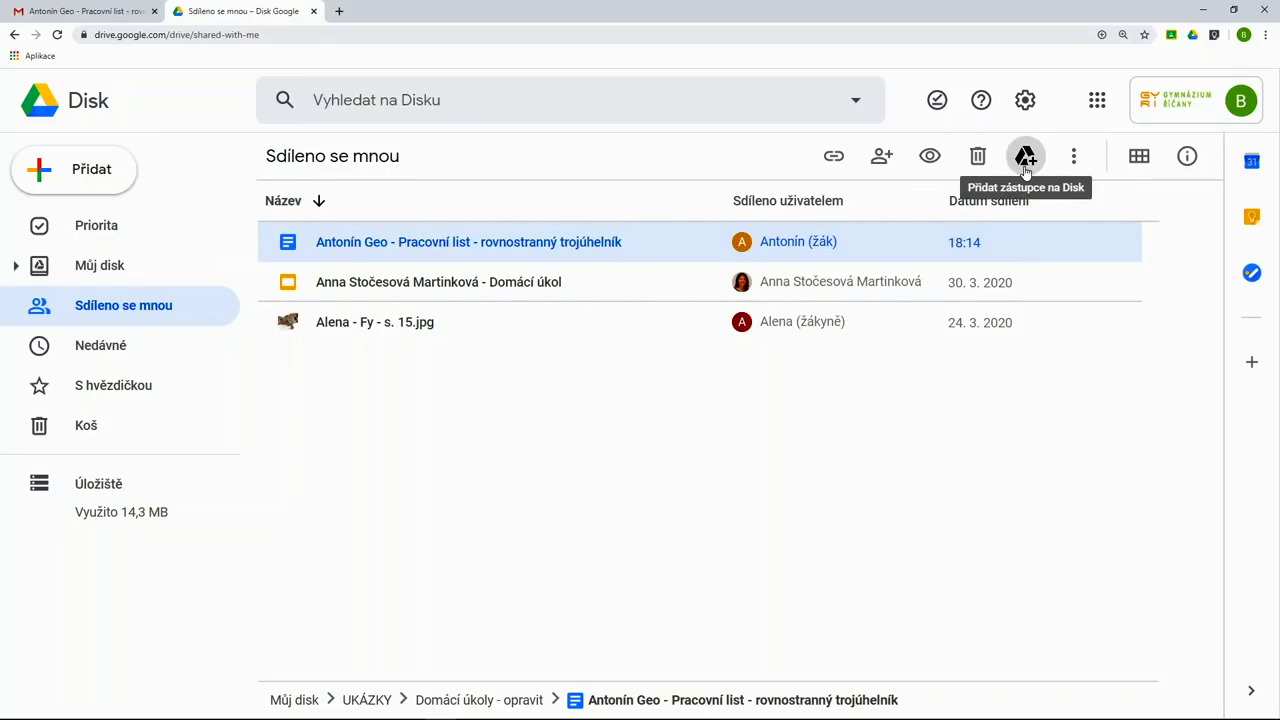
{"action": "left_click", "coordinate": [1025, 160]}
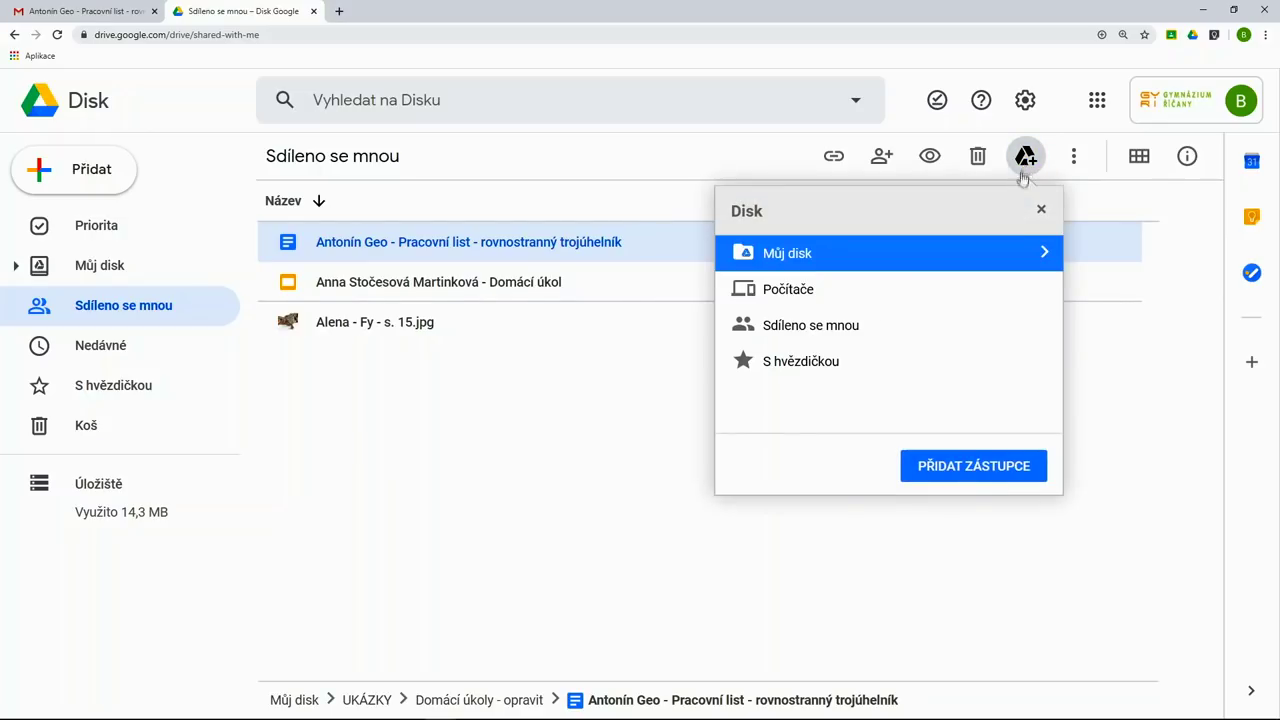
{"action": "left_click", "coordinate": [1044, 255]}
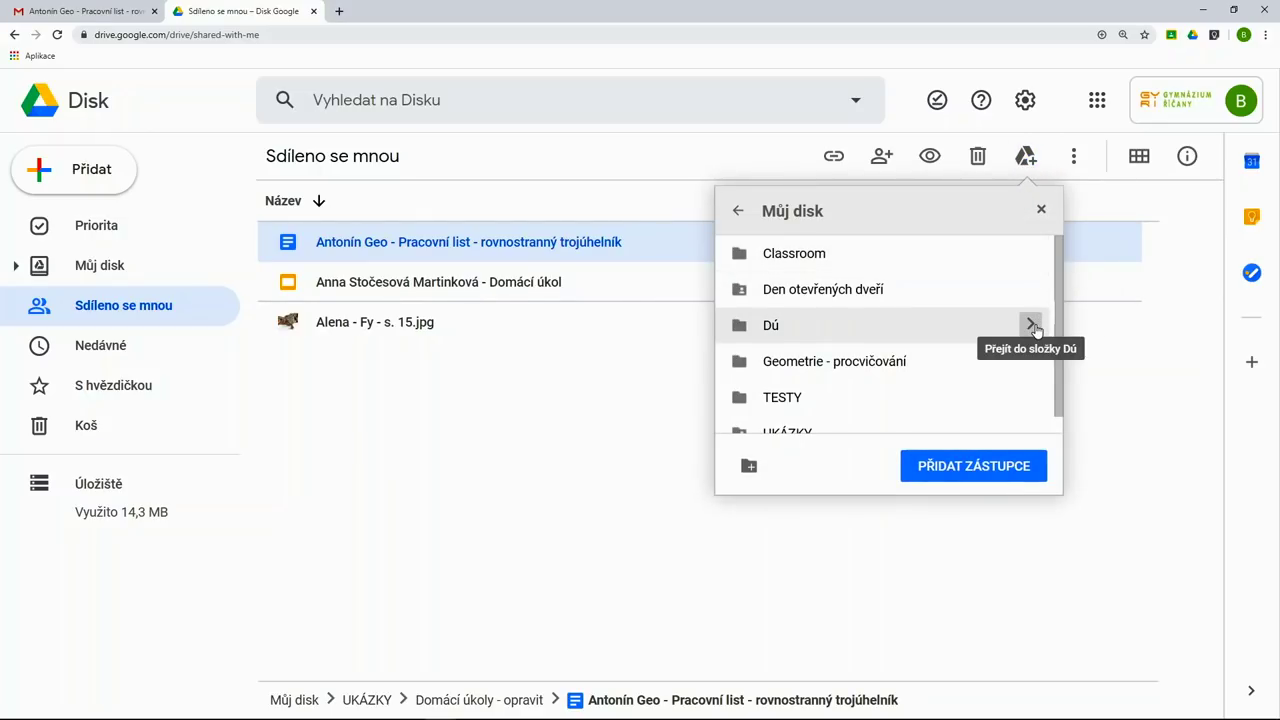
{"action": "left_click", "coordinate": [1030, 325]}
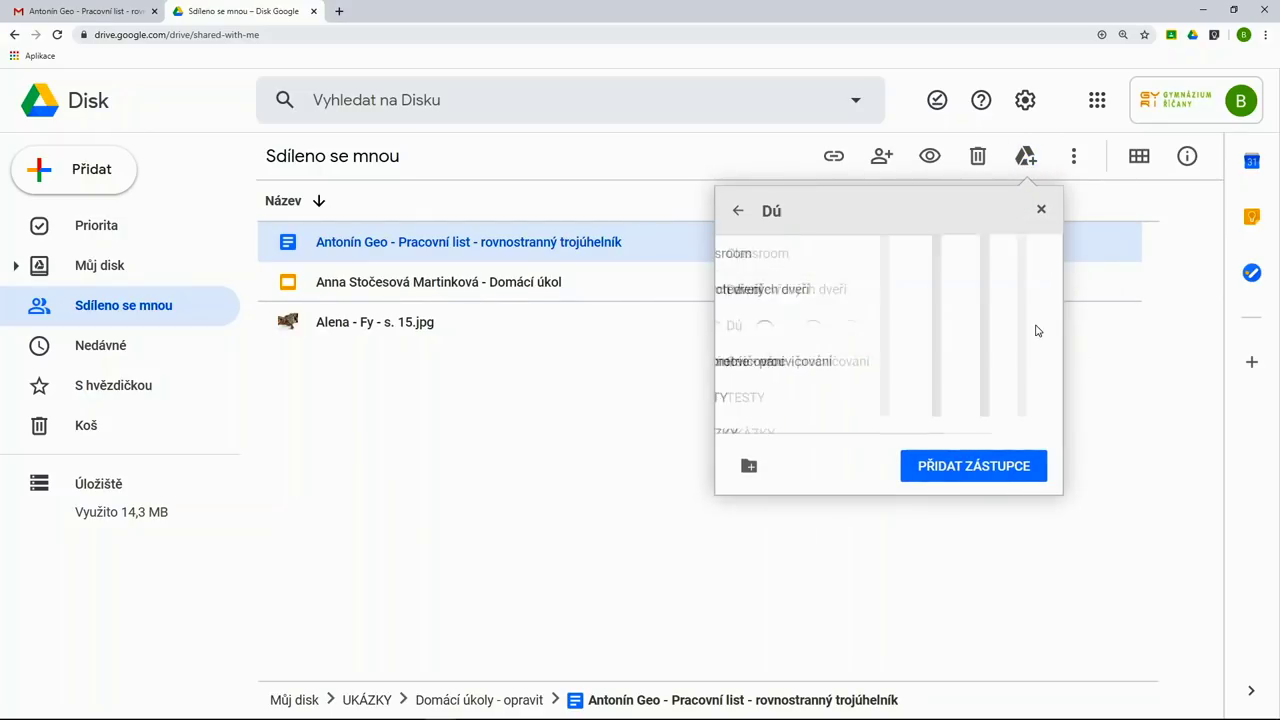
{"action": "left_click", "coordinate": [966, 468]}
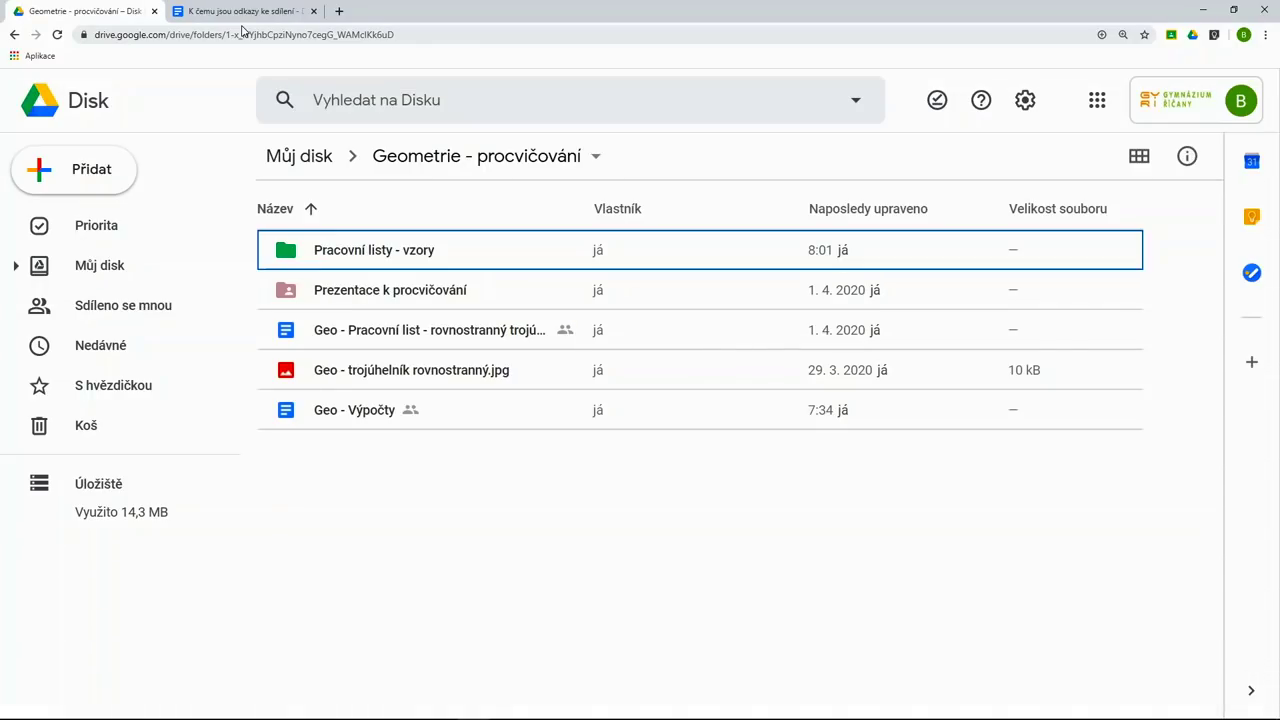
{"action": "left_click", "coordinate": [241, 16]}
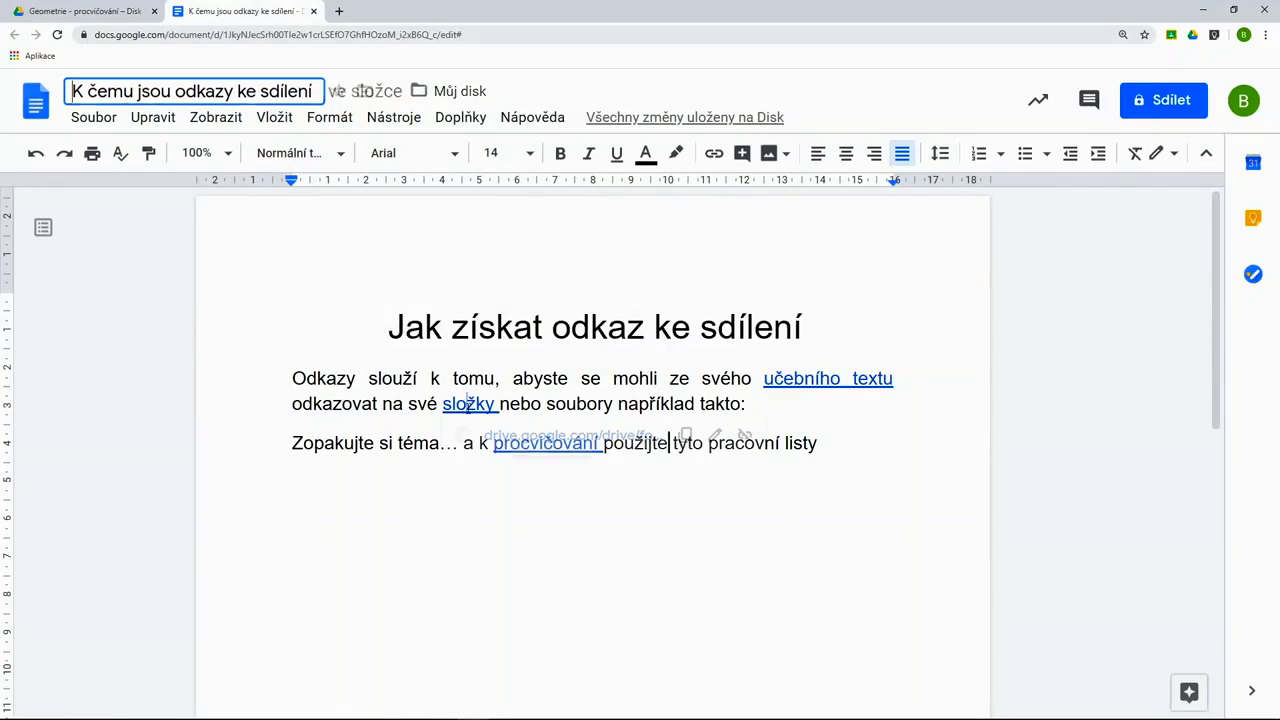
{"action": "left_click", "coordinate": [466, 403]}
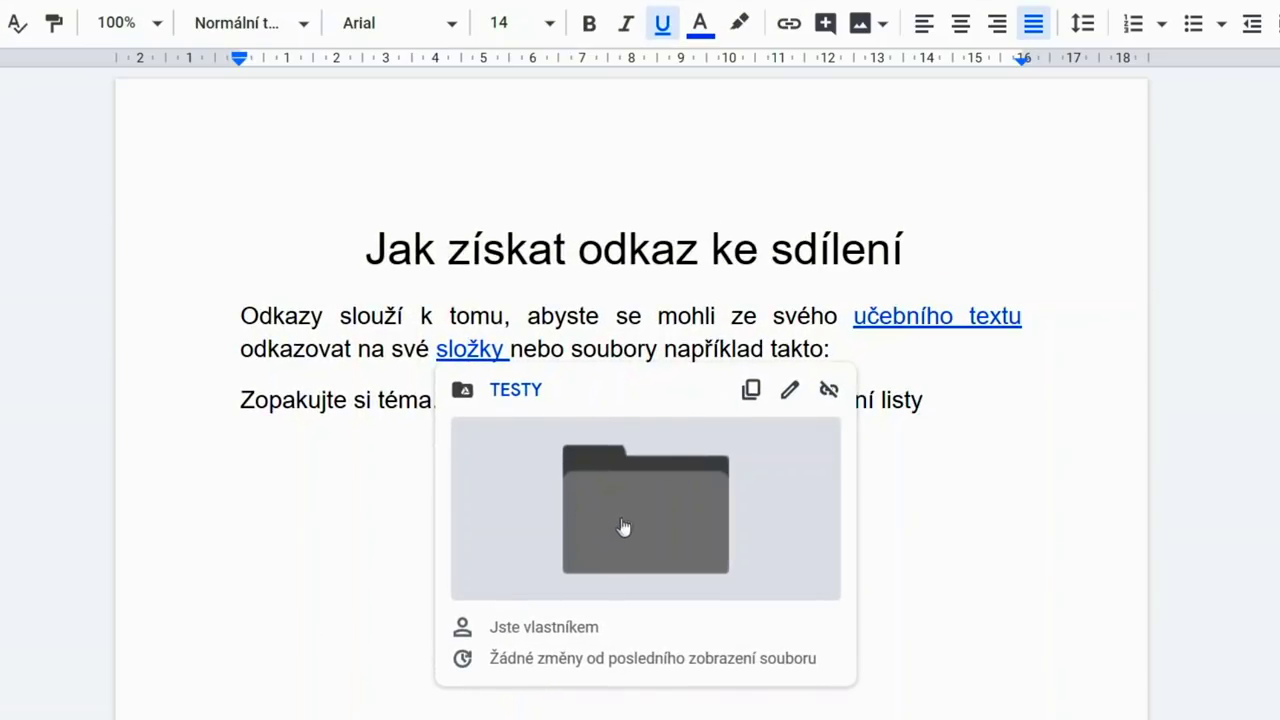
{"action": "left_click", "coordinate": [930, 322]}
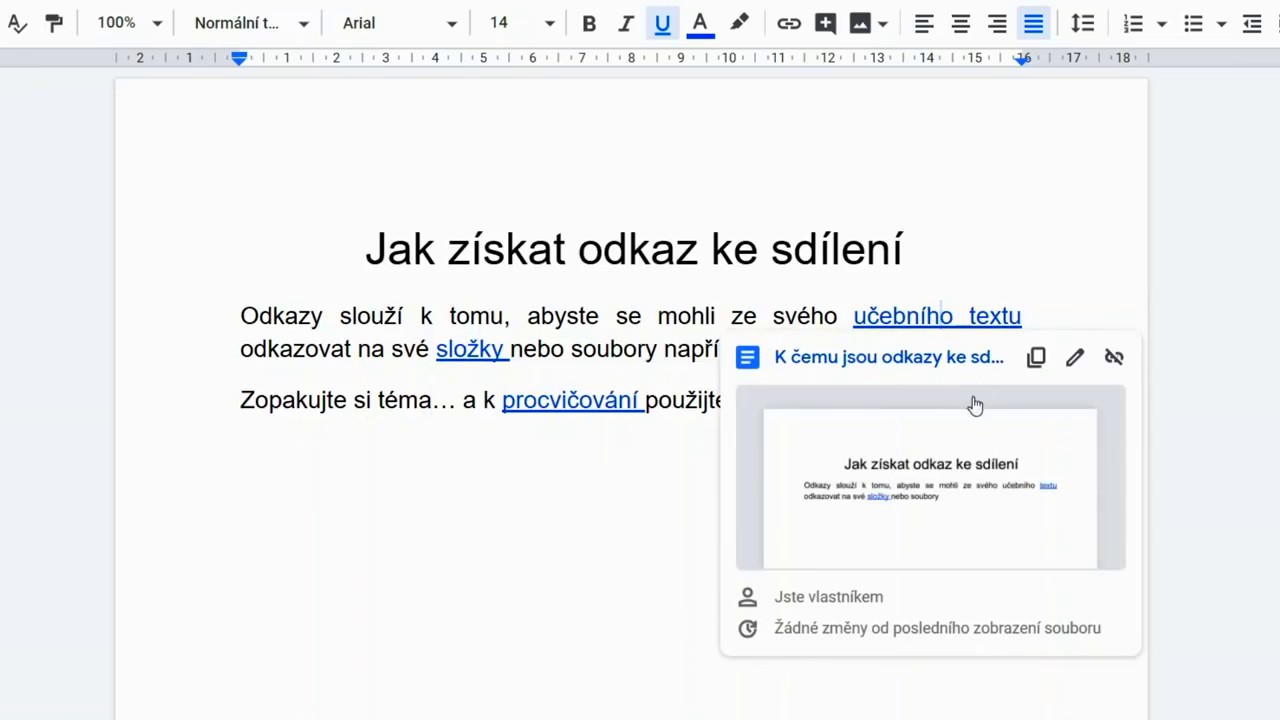
{"action": "left_click", "coordinate": [553, 402]}
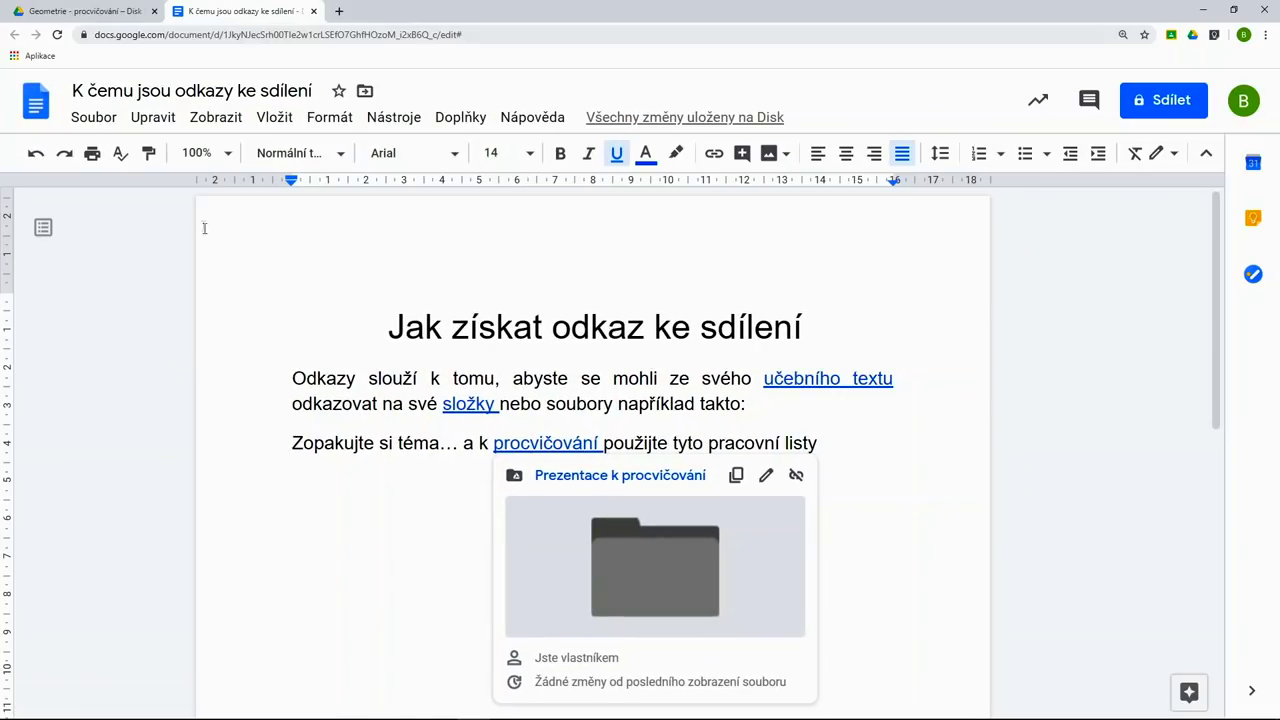
{"action": "left_click", "coordinate": [86, 13]}
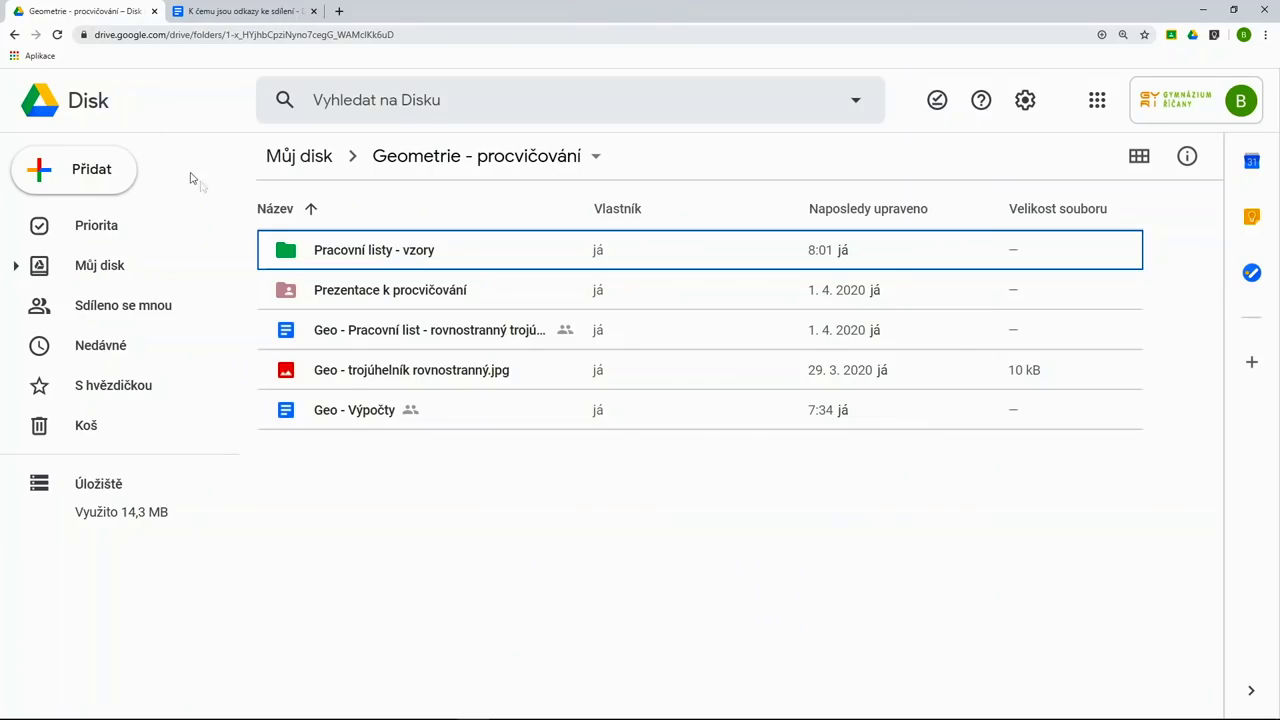
- Turn on link sharing for Pracovní listy - vzory and open its advanced link-access settings
{"action": "left_click", "coordinate": [472, 261]}
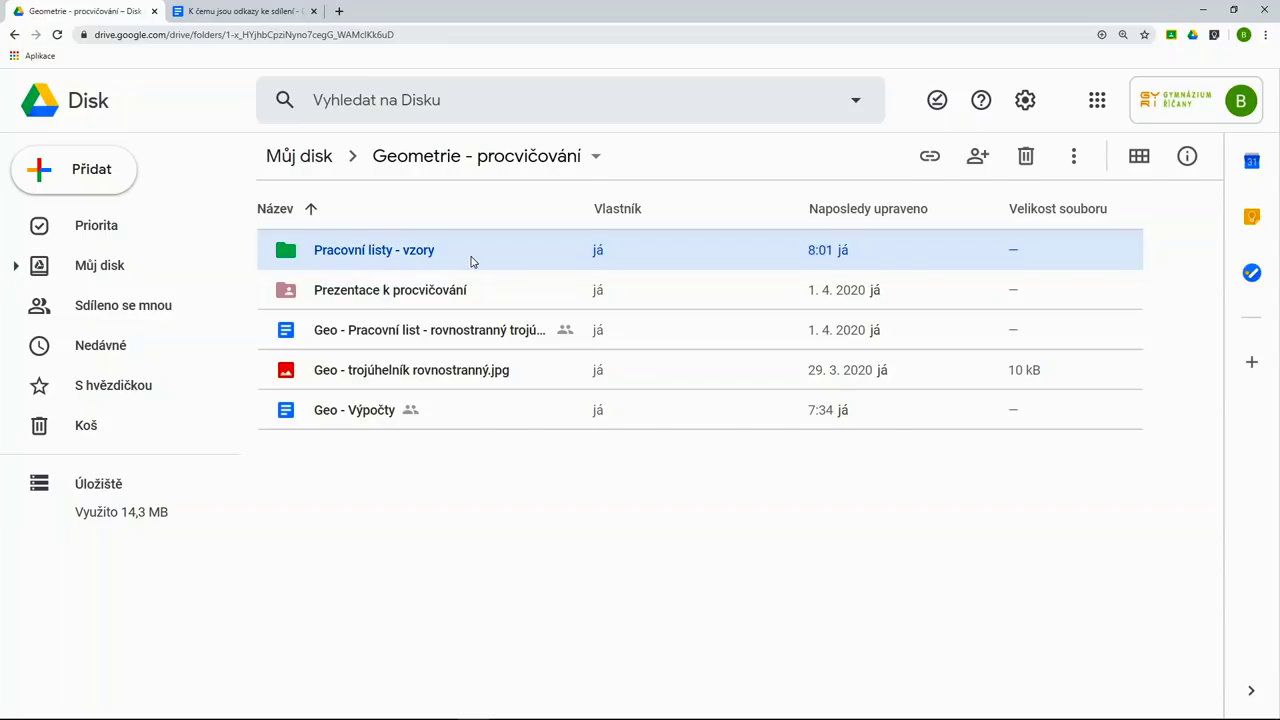
{"action": "left_click", "coordinate": [929, 158]}
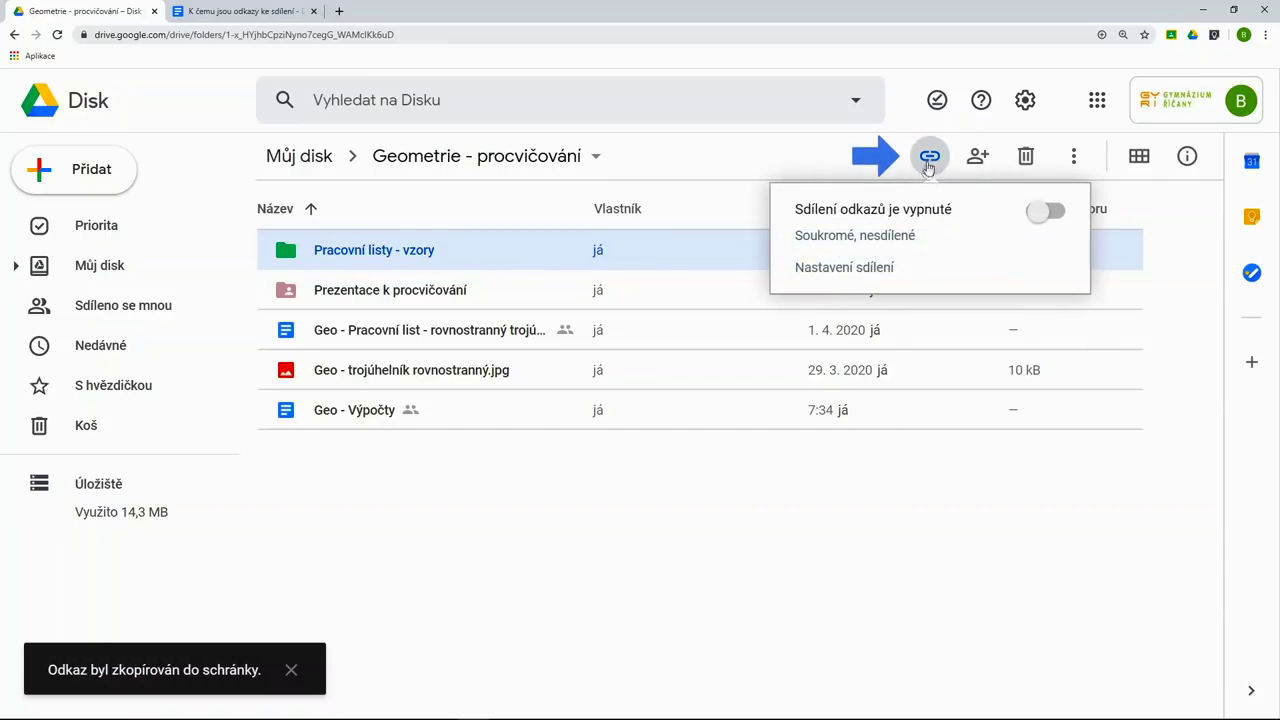
{"action": "left_click", "coordinate": [1050, 212]}
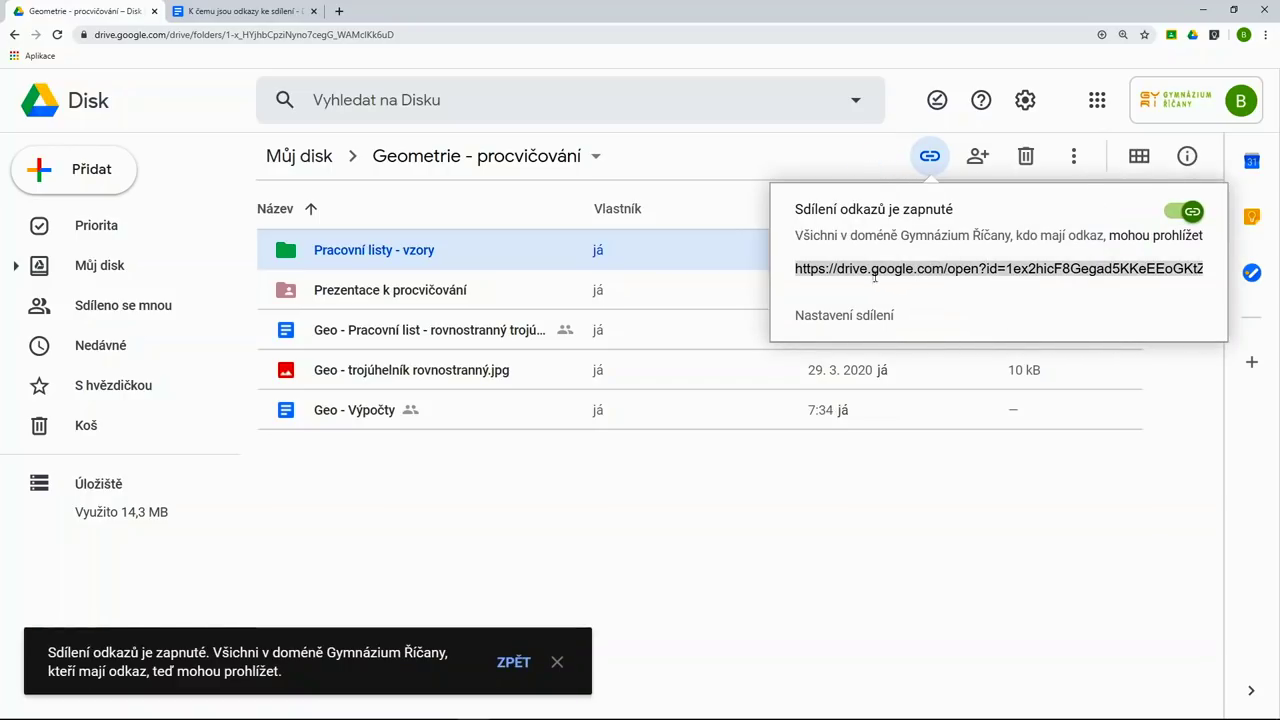
{"action": "left_click", "coordinate": [845, 314]}
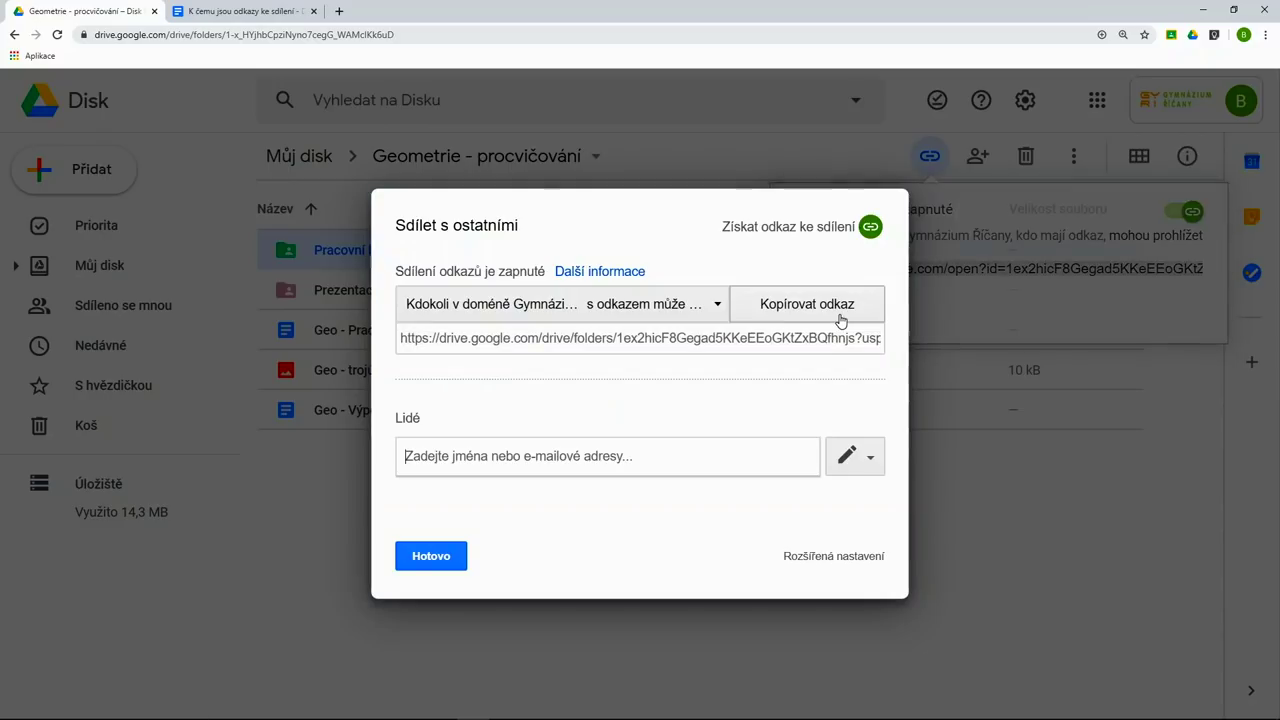
{"action": "left_click", "coordinate": [823, 556]}
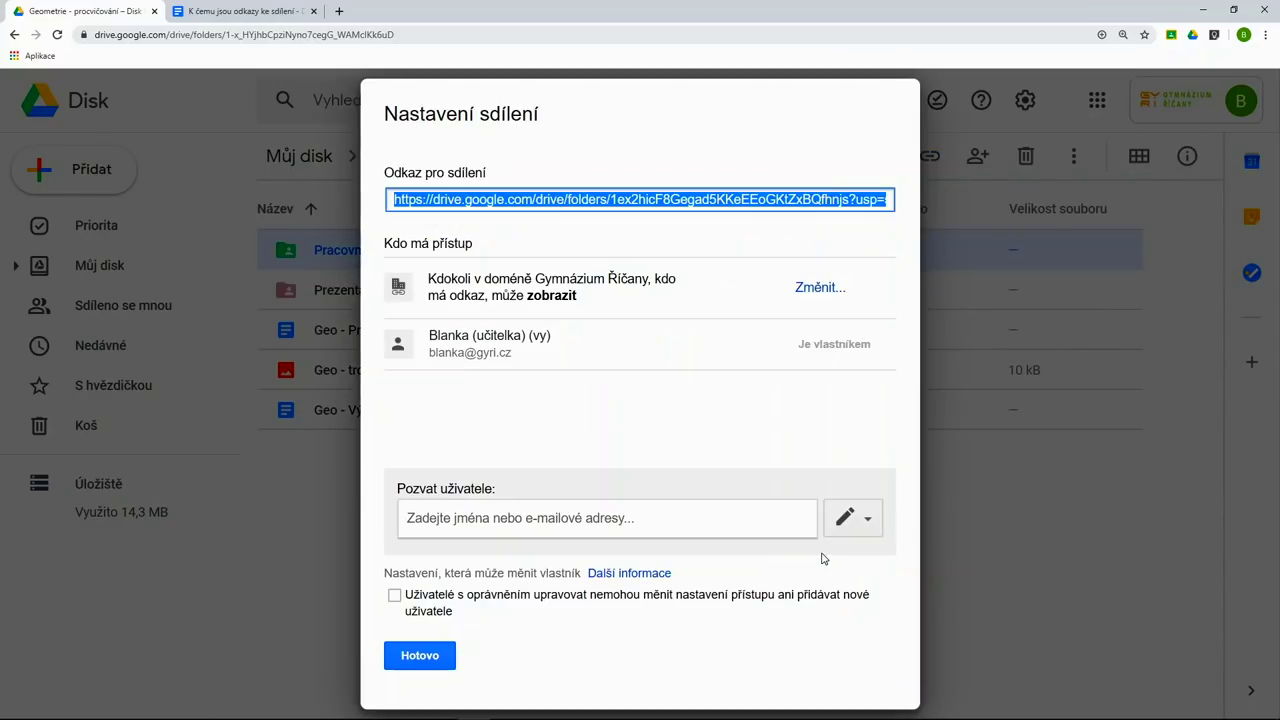
{"action": "left_click", "coordinate": [816, 296]}
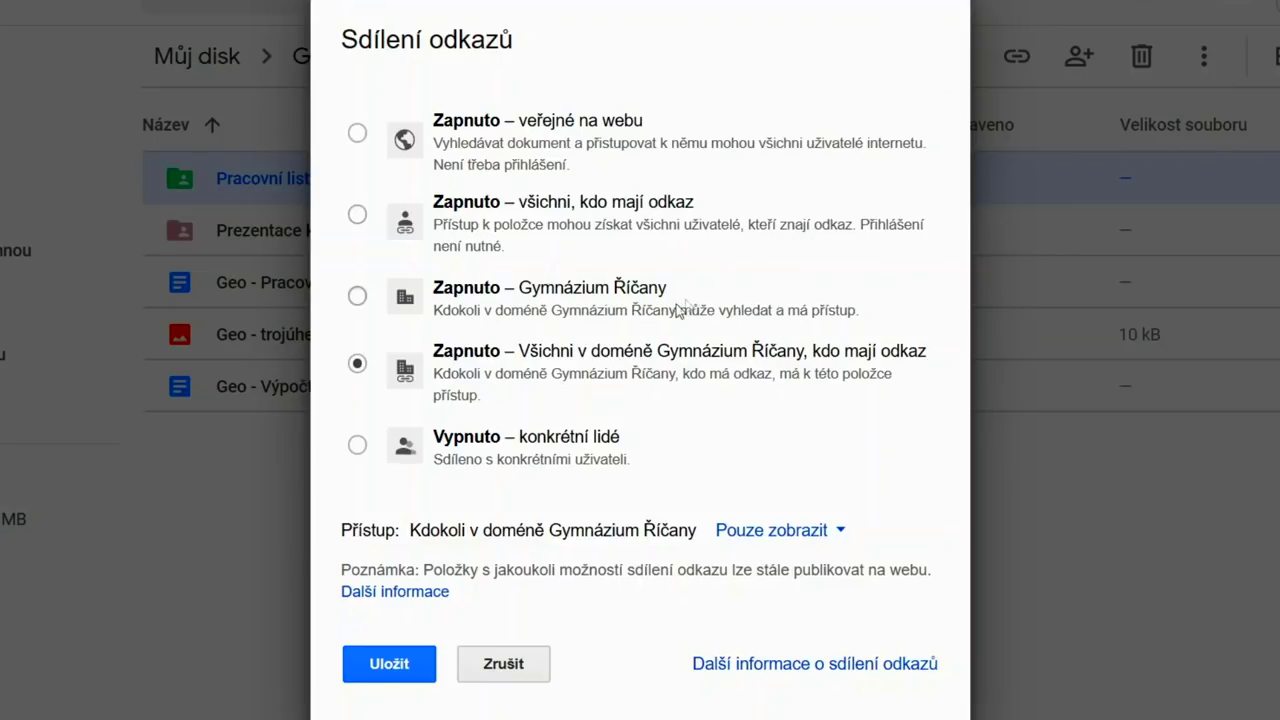
- Restrict the folder to specific people and invite the v5 class group as editors
{"action": "left_click", "coordinate": [357, 446]}
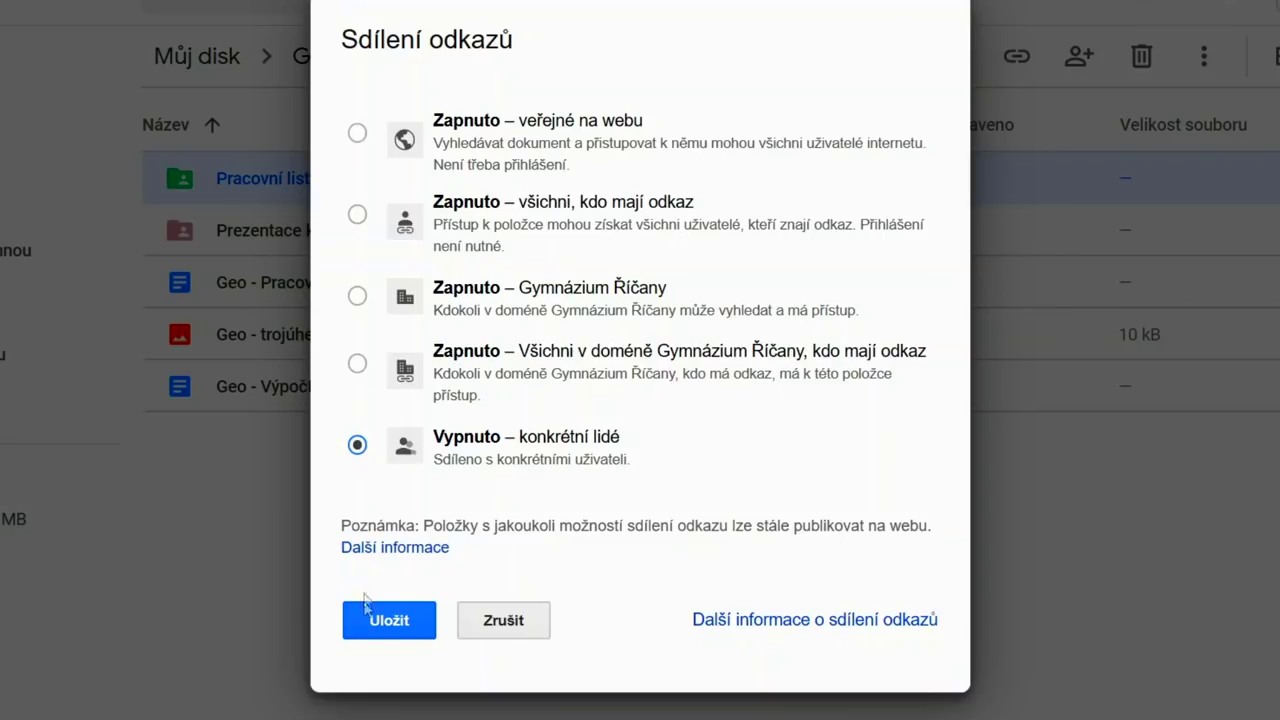
{"action": "left_click", "coordinate": [381, 625]}
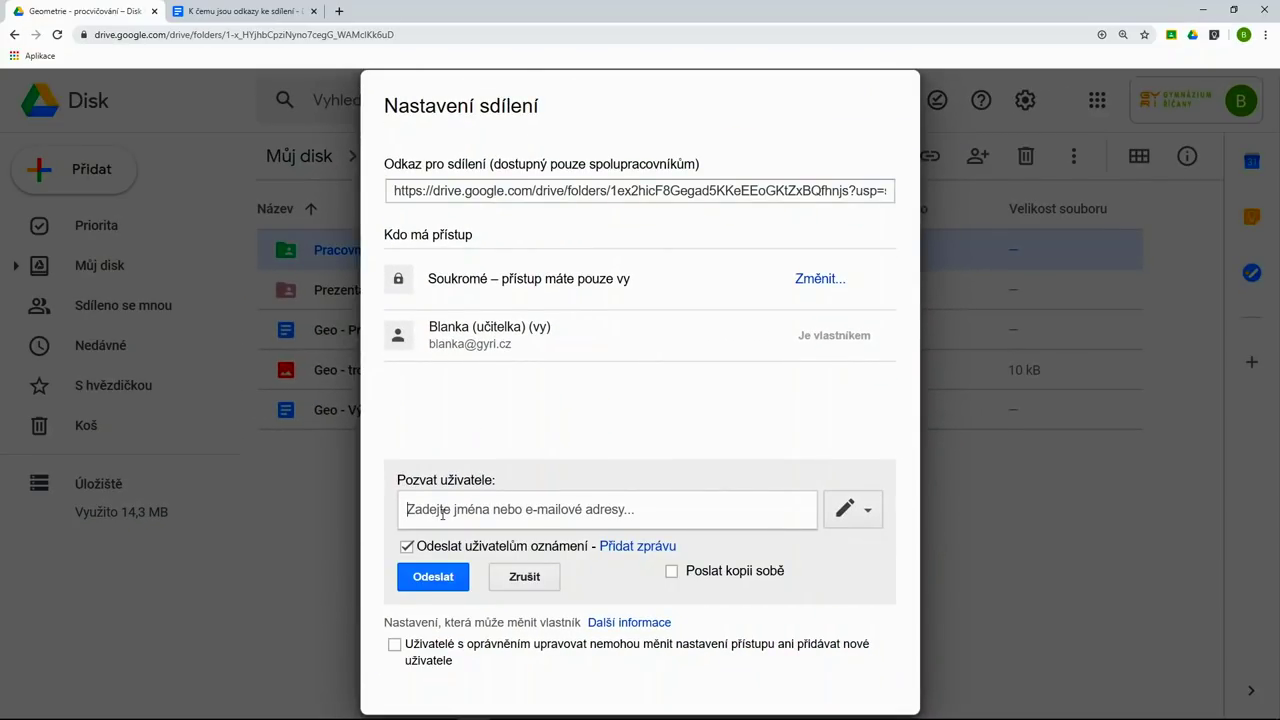
{"action": "type", "text": "v5"}
{"action": "key", "text": "Return"}
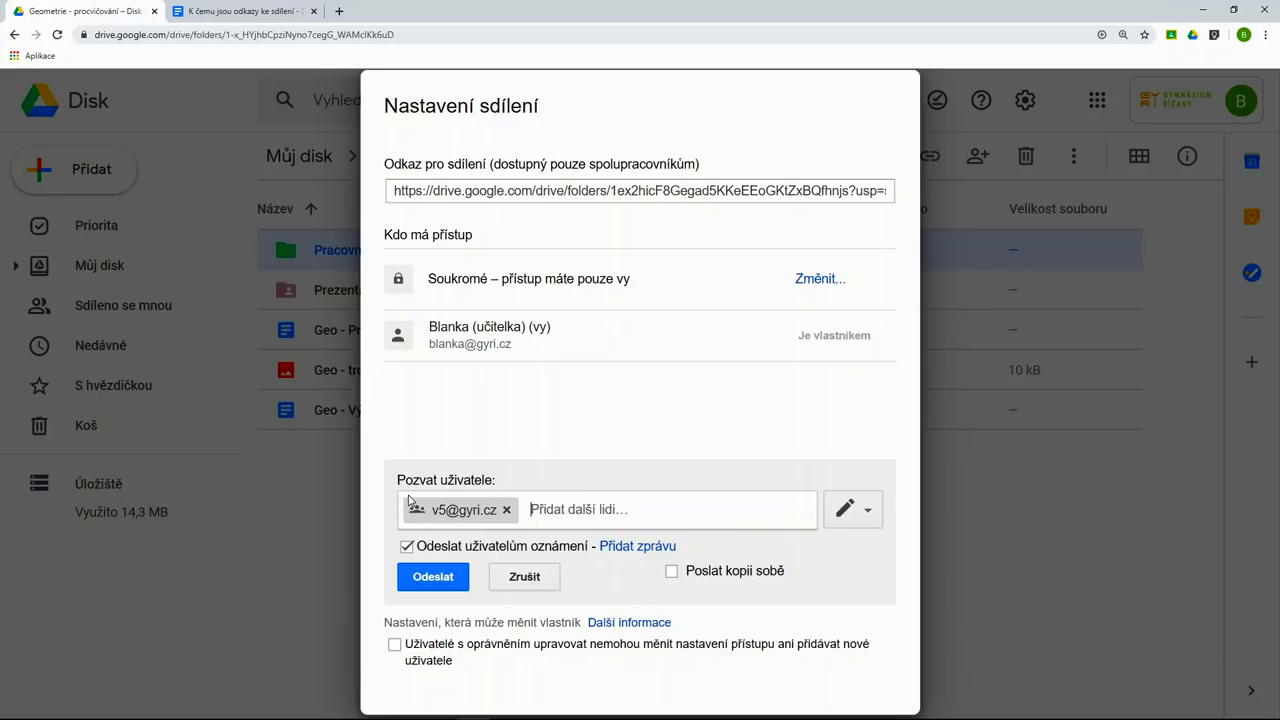
{"action": "left_click", "coordinate": [424, 585]}
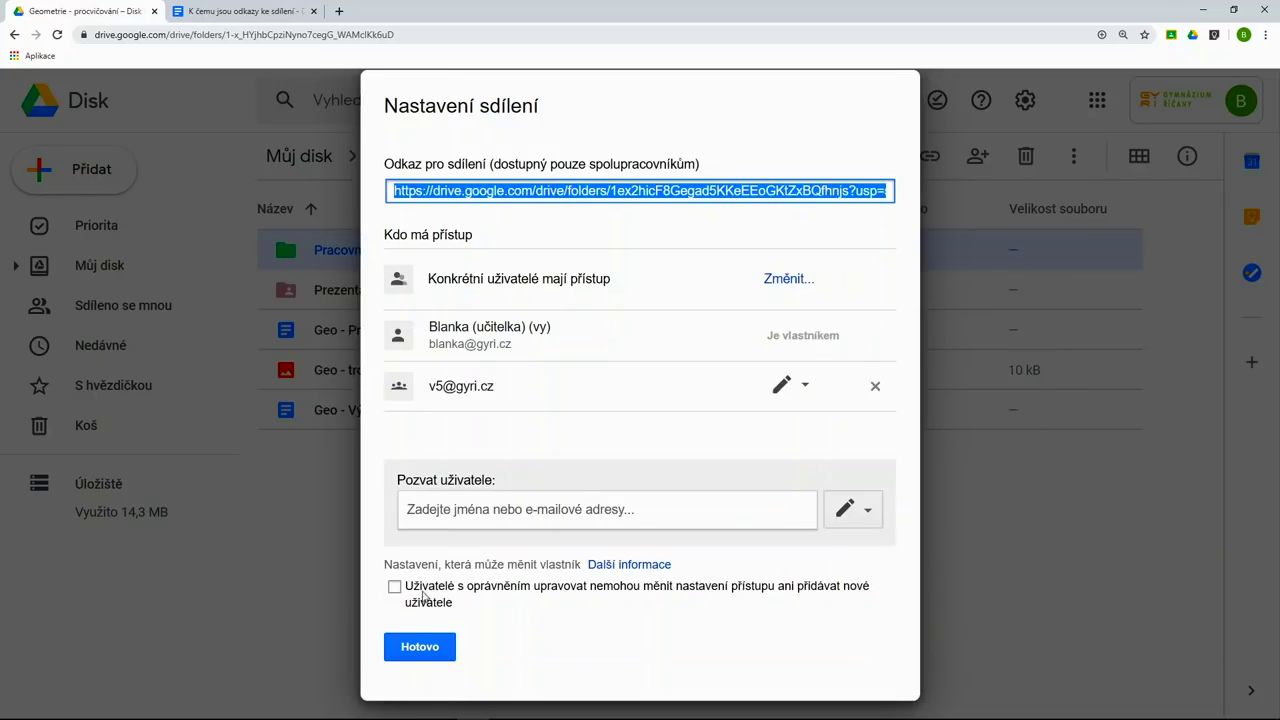
{"action": "left_click", "coordinate": [420, 647]}
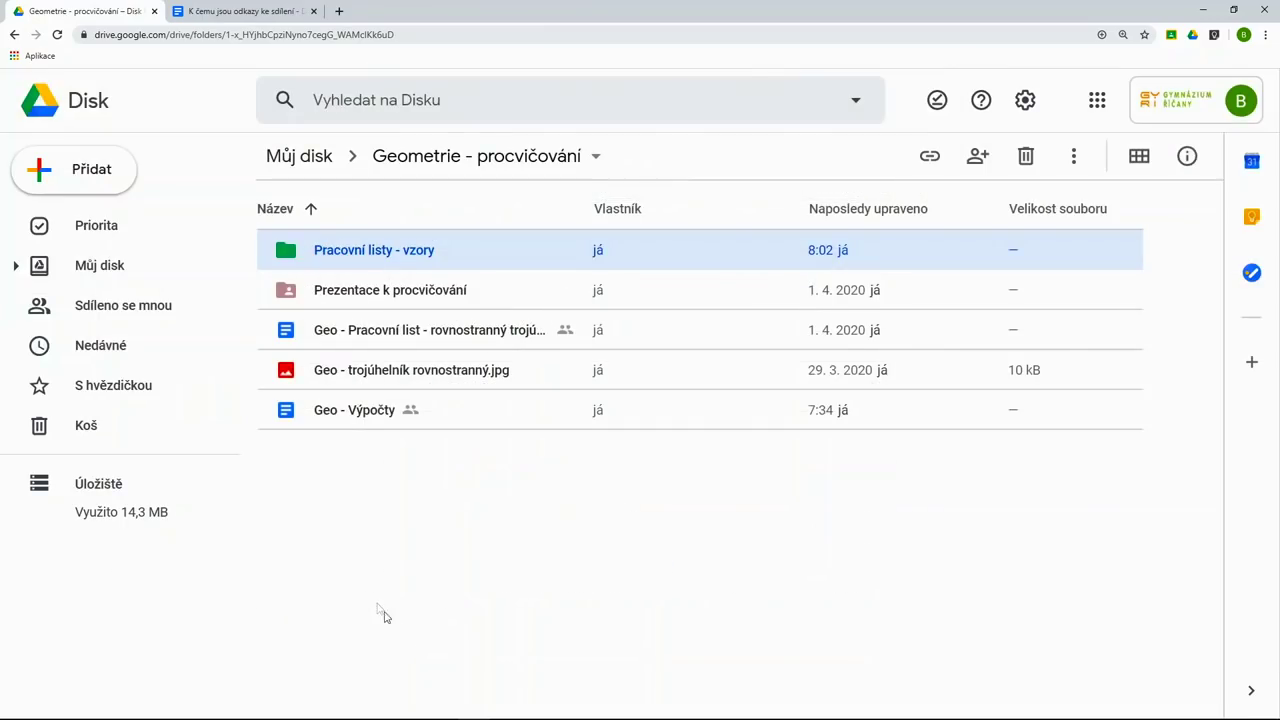
- Link the Doc's words 'pracovní listy' to the pasted folder URL and follow the link to verify it
{"action": "left_click", "coordinate": [183, 14]}
{"action": "left_click_drag", "start_coordinate": [708, 443], "coordinate": [818, 443]}
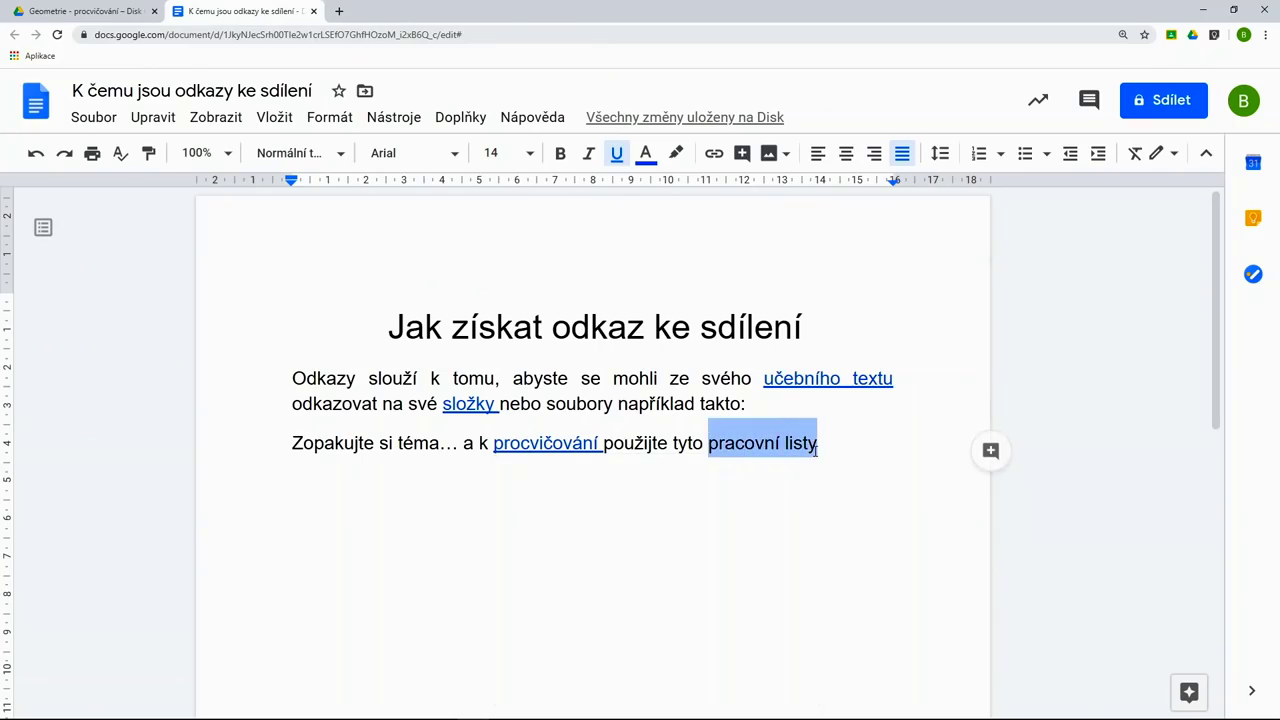
{"action": "left_click", "coordinate": [716, 160]}
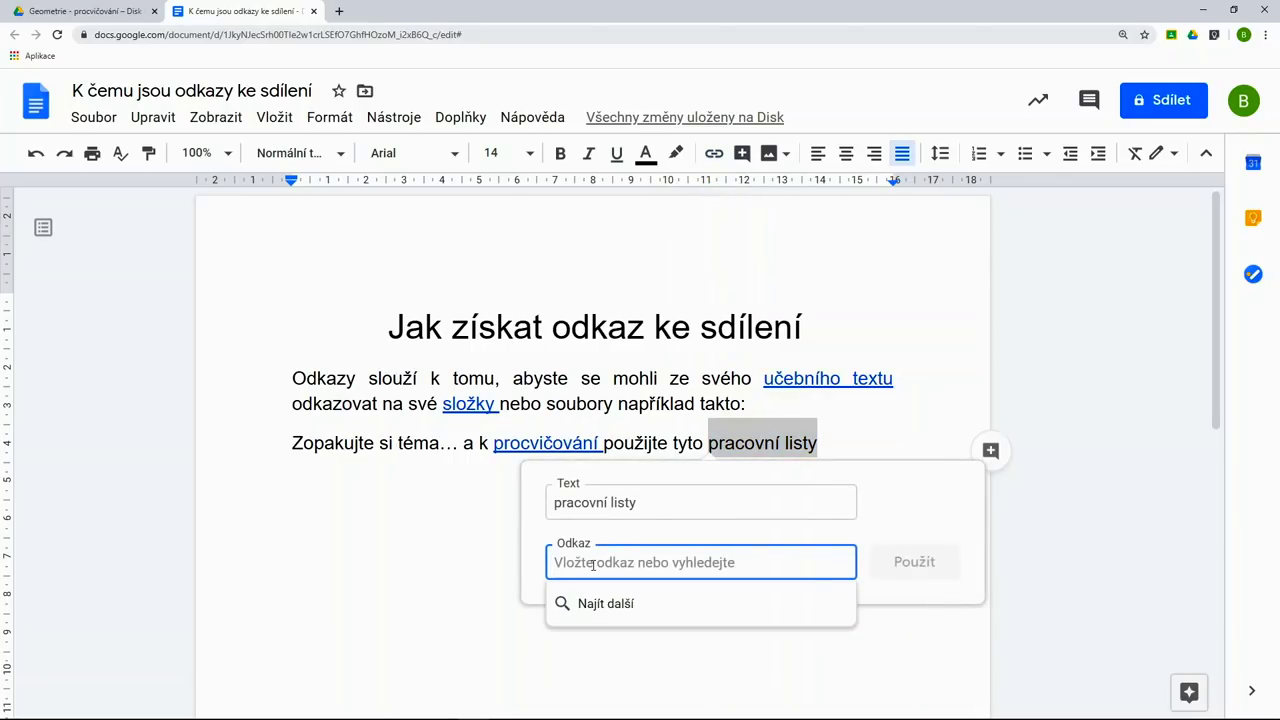
{"action": "key", "text": "ctrl+v"}
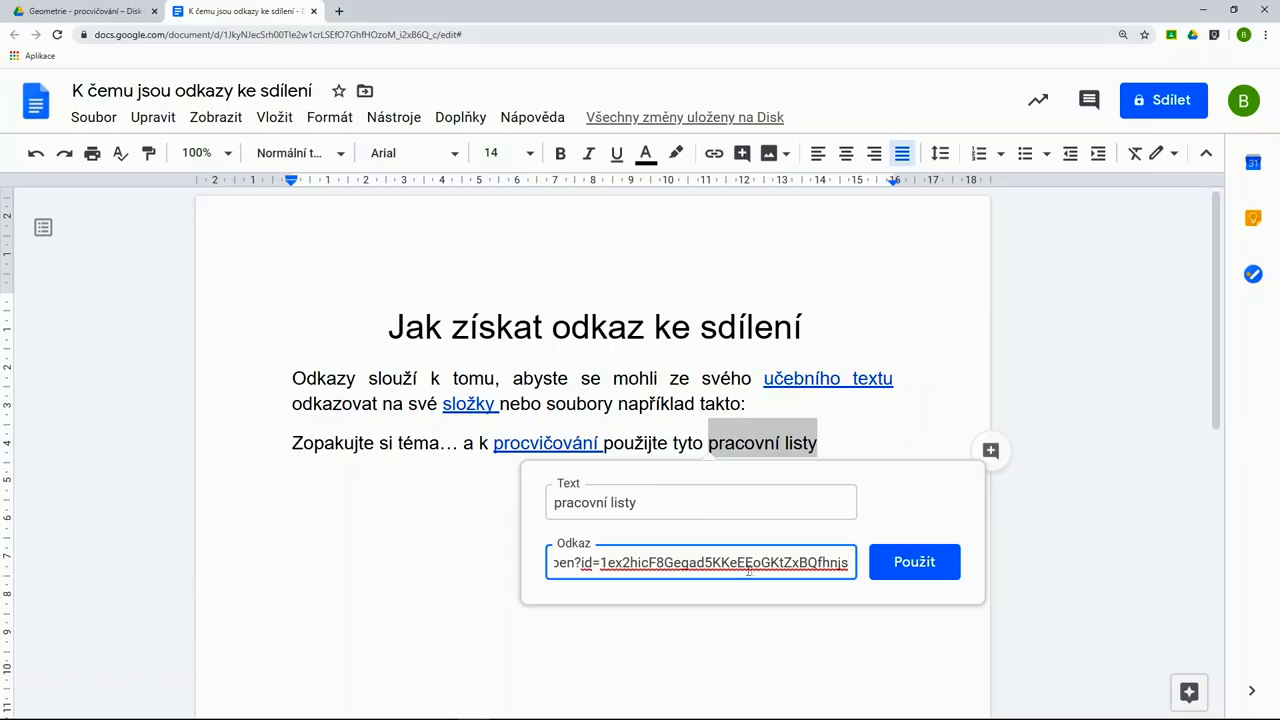
{"action": "left_click", "coordinate": [914, 562]}
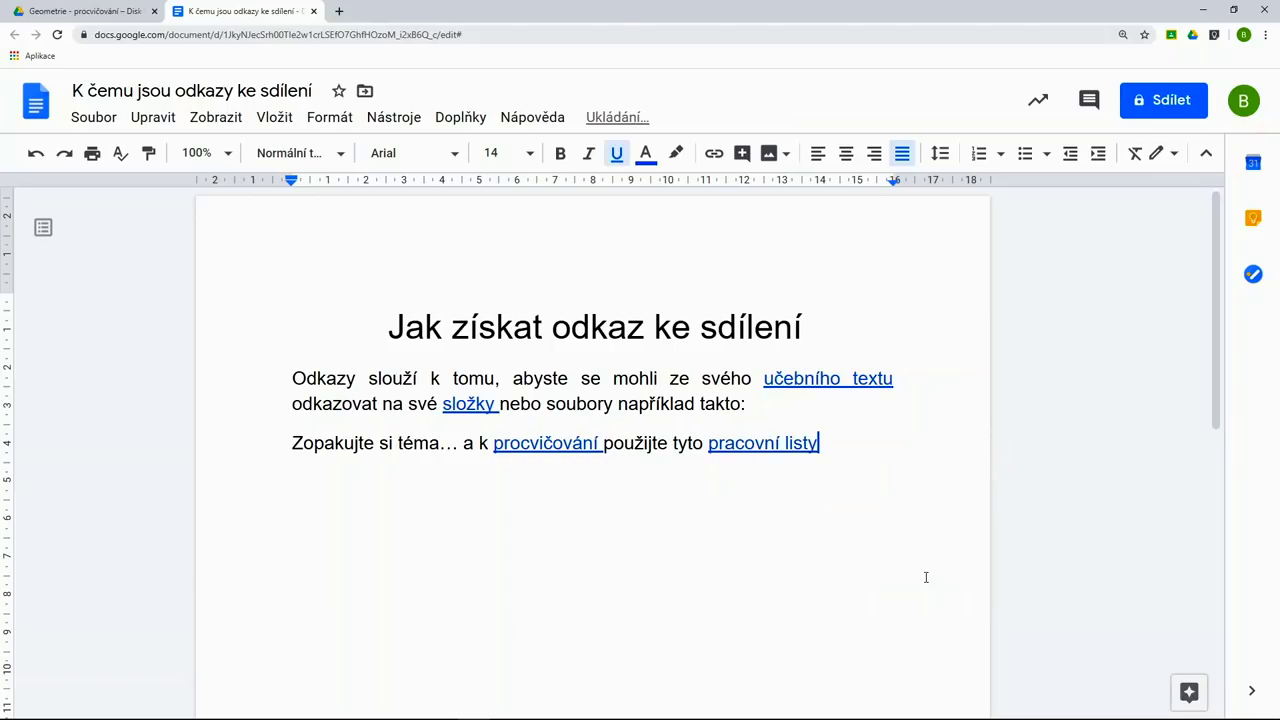
{"action": "left_click", "coordinate": [781, 447]}
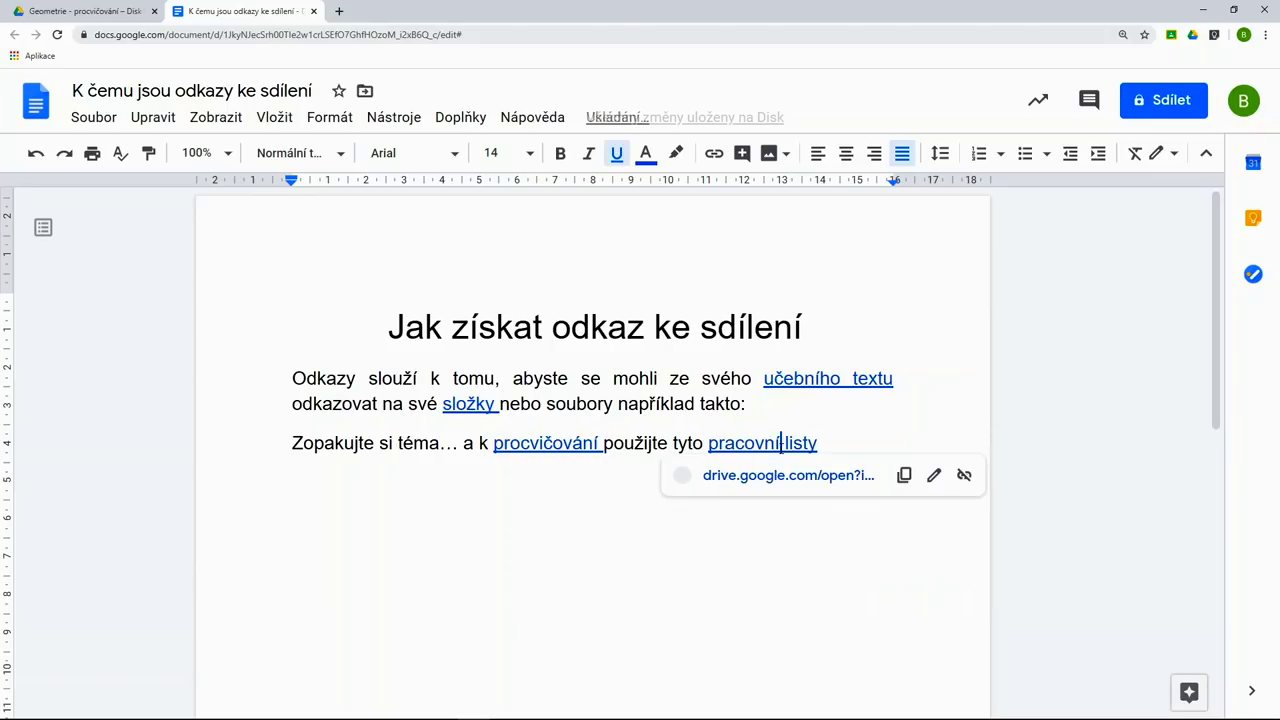
{"action": "left_click", "coordinate": [817, 576]}
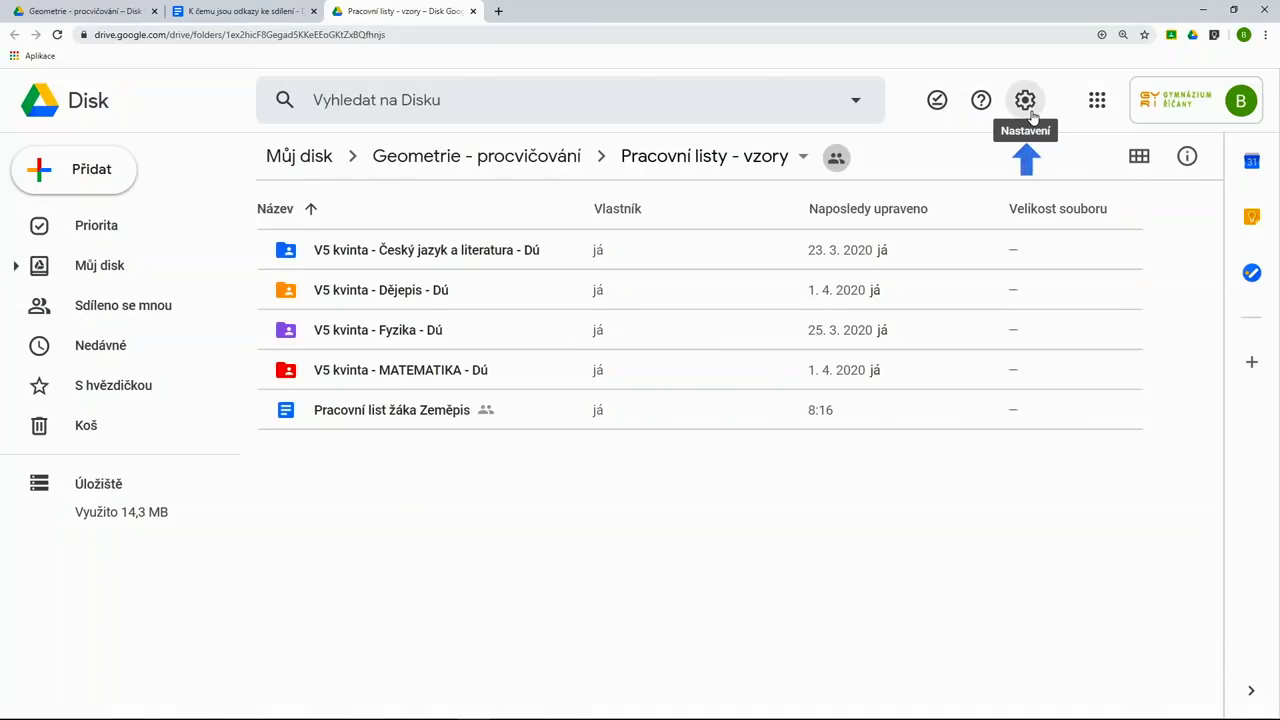
- Enable 'Převést nahrané soubory' in Drive settings so uploads convert to Google Docs format
{"action": "left_click", "coordinate": [1030, 112]}
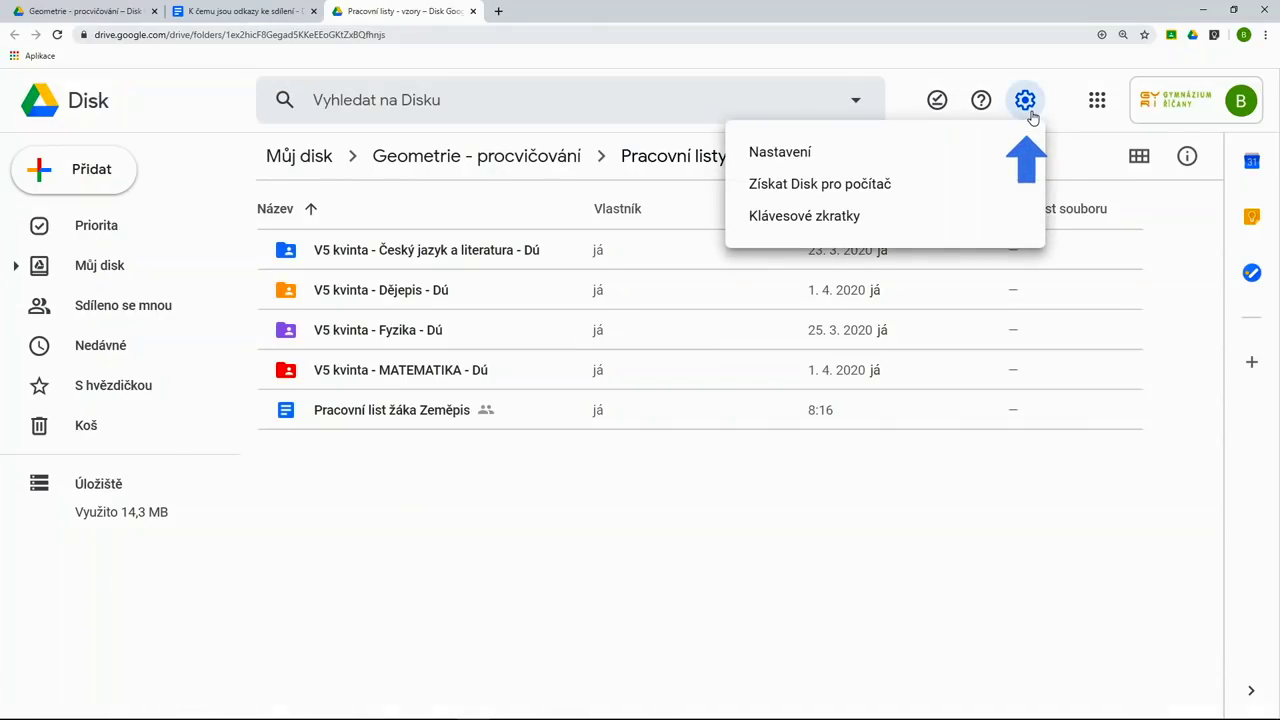
{"action": "left_click", "coordinate": [902, 160]}
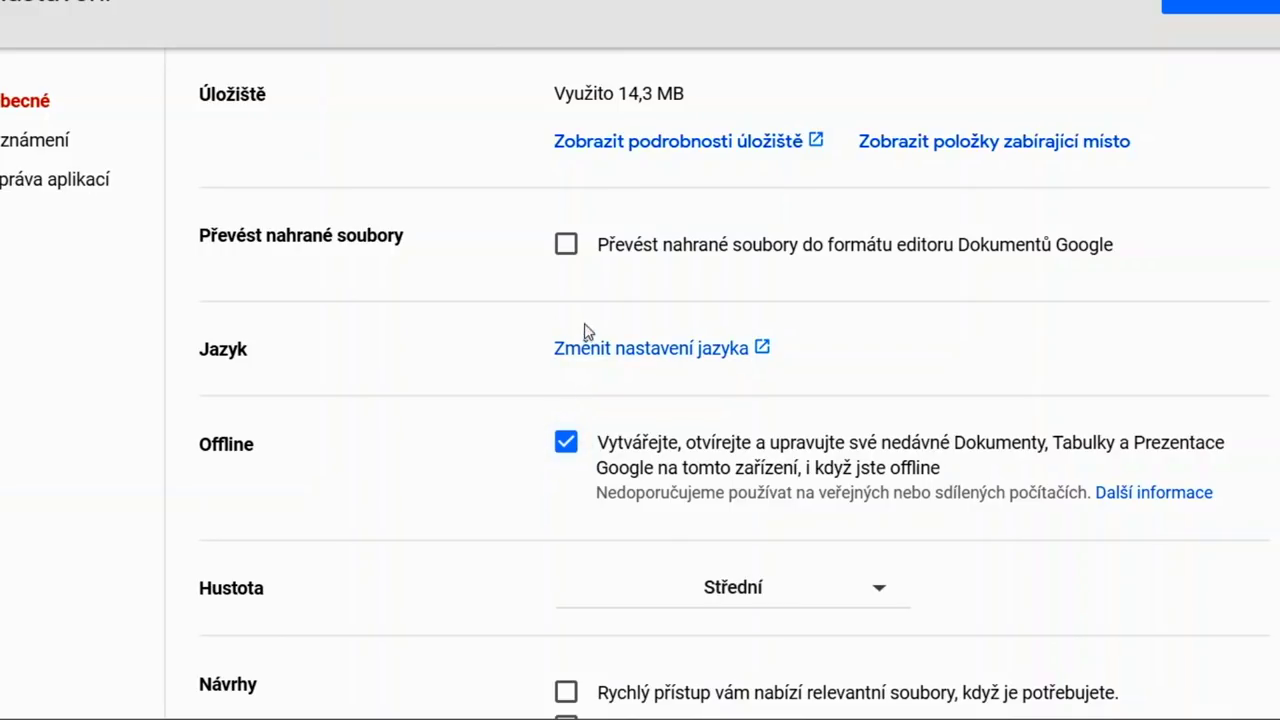
{"action": "left_click", "coordinate": [566, 246]}
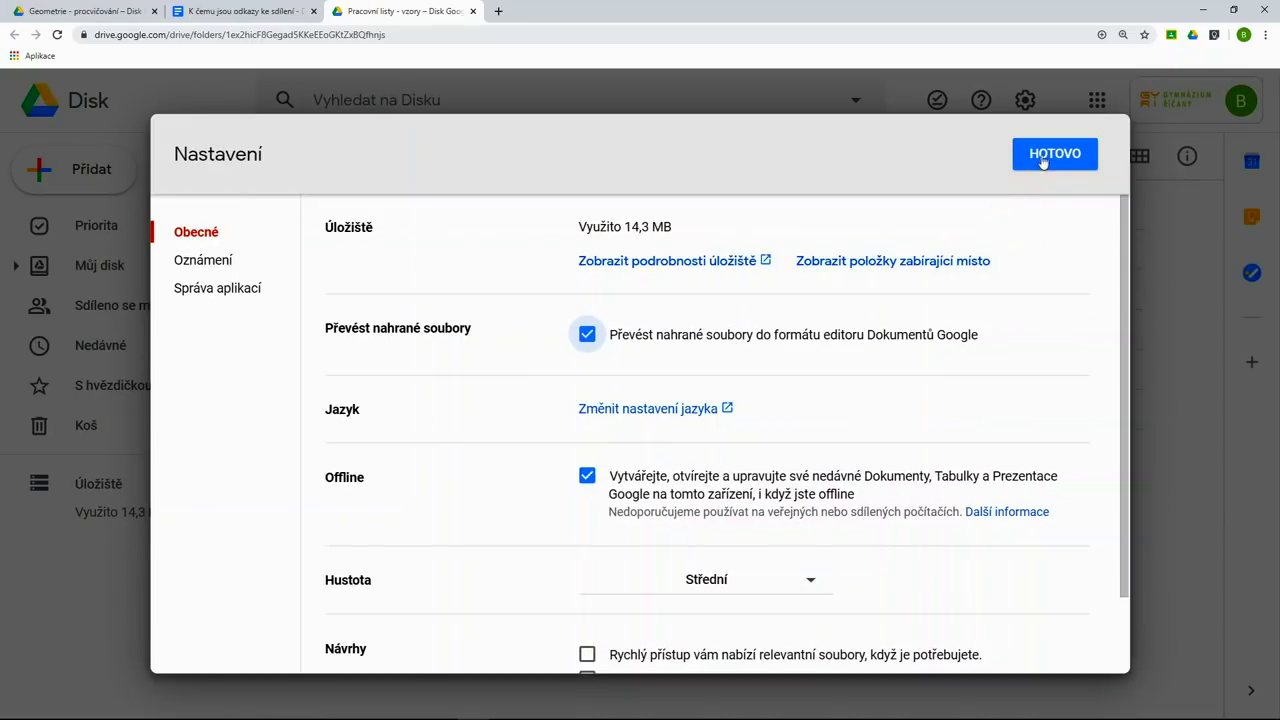
{"action": "left_click", "coordinate": [1200, 5]}
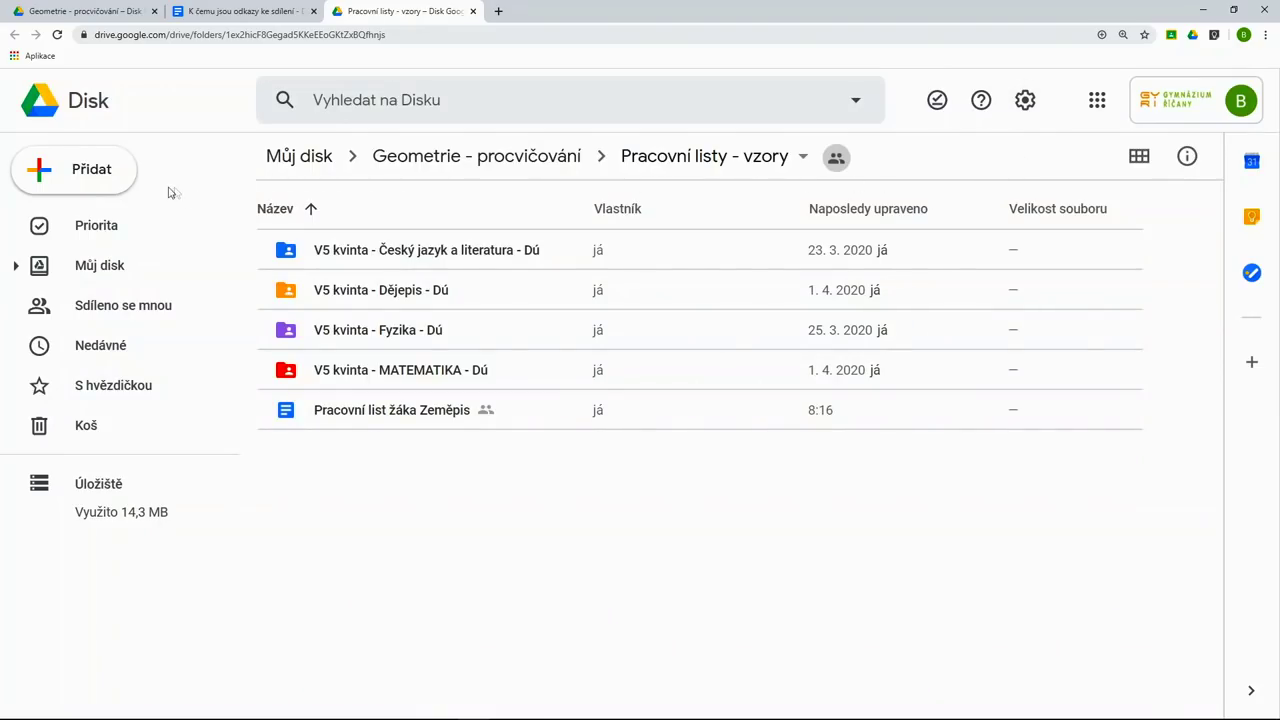
- Upload 'Severské státy - mapa - úkoly' and 'Zeměpis - Otázky k procvičování' from the computer
{"action": "left_click", "coordinate": [110, 184]}
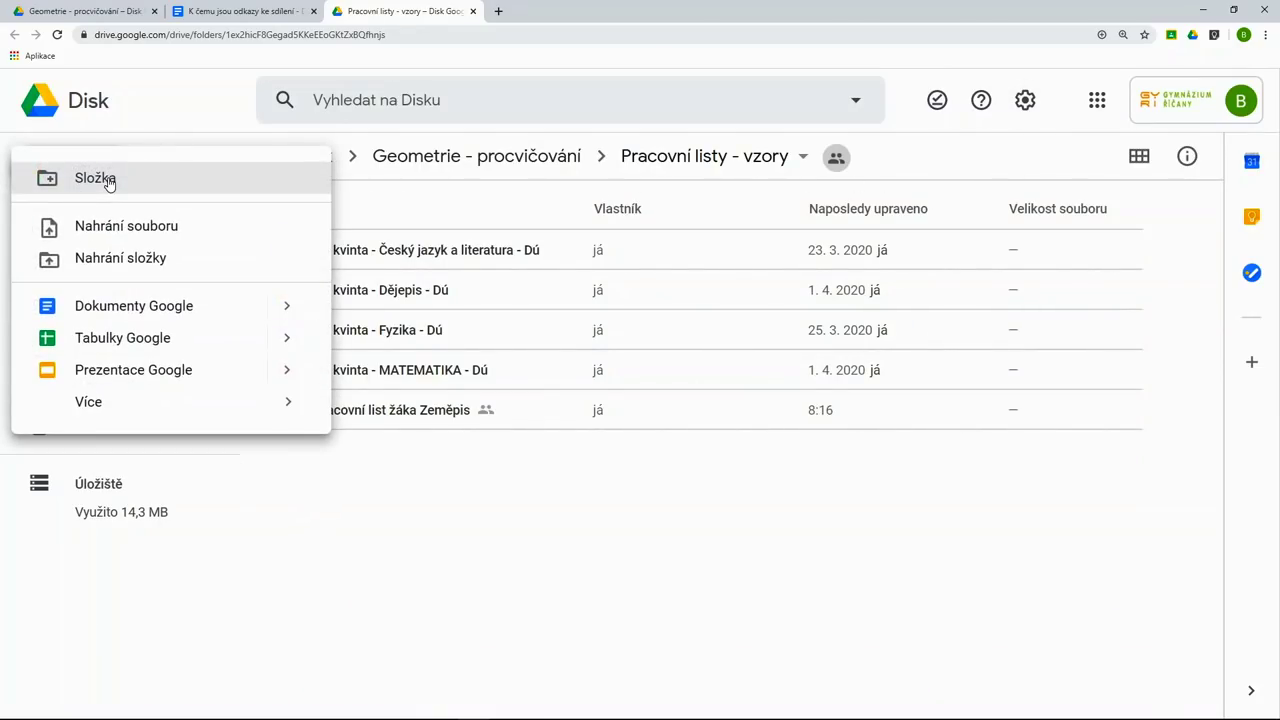
{"action": "left_click", "coordinate": [223, 229]}
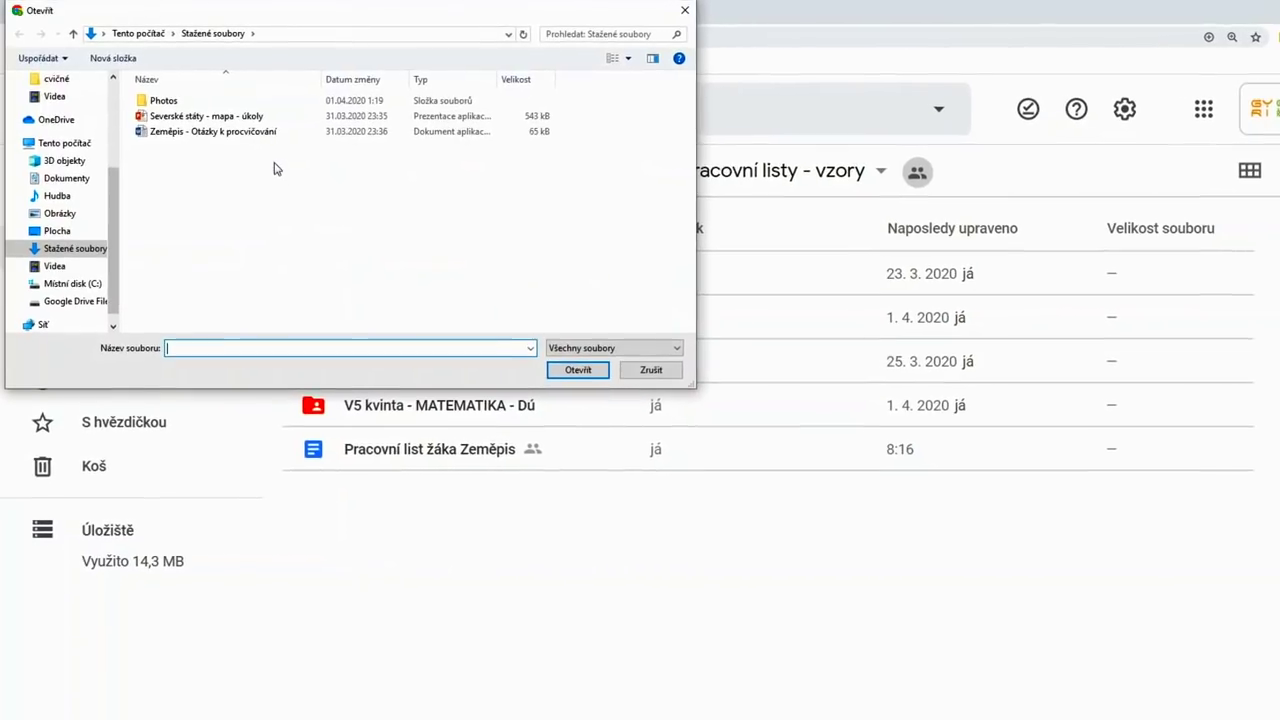
{"action": "left_click_drag", "start_coordinate": [262, 141], "coordinate": [175, 129]}
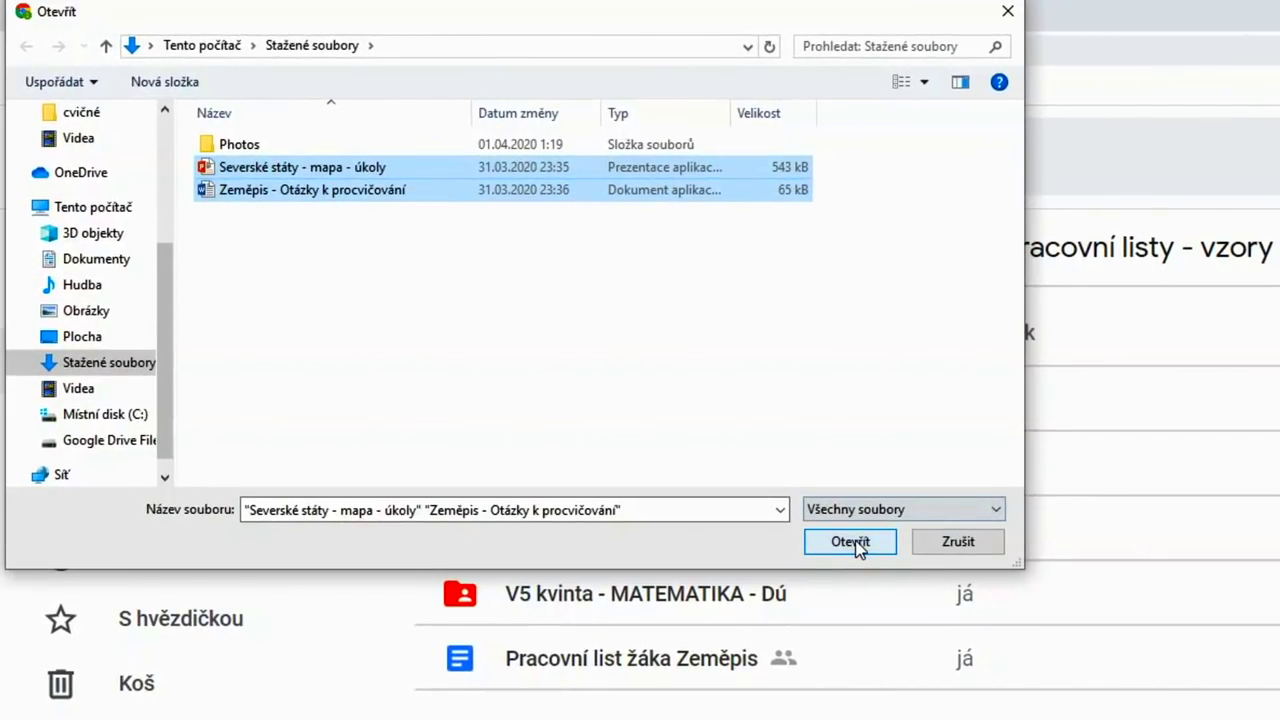
{"action": "left_click", "coordinate": [852, 543]}
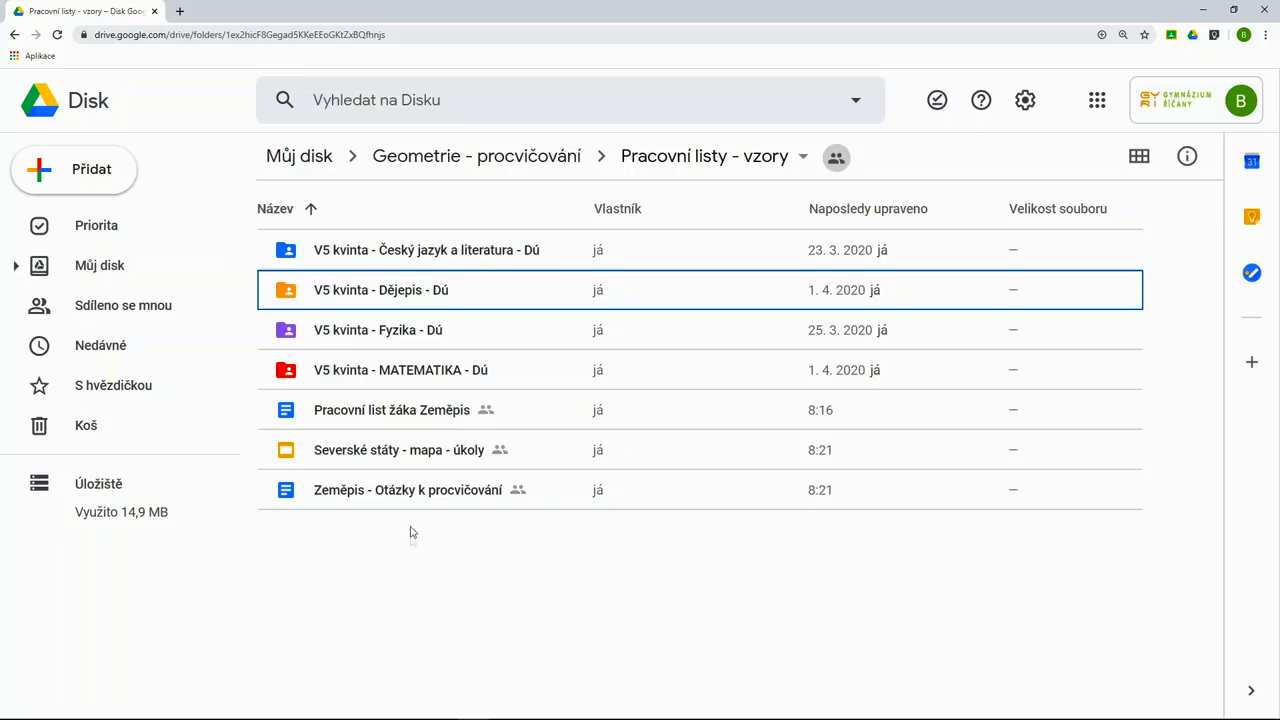
- In 'V5 kvinta - Dějepis - Dú', open 'Norsko - Otázky k historii.docx' in Google Docs
{"action": "double_click", "coordinate": [405, 291]}
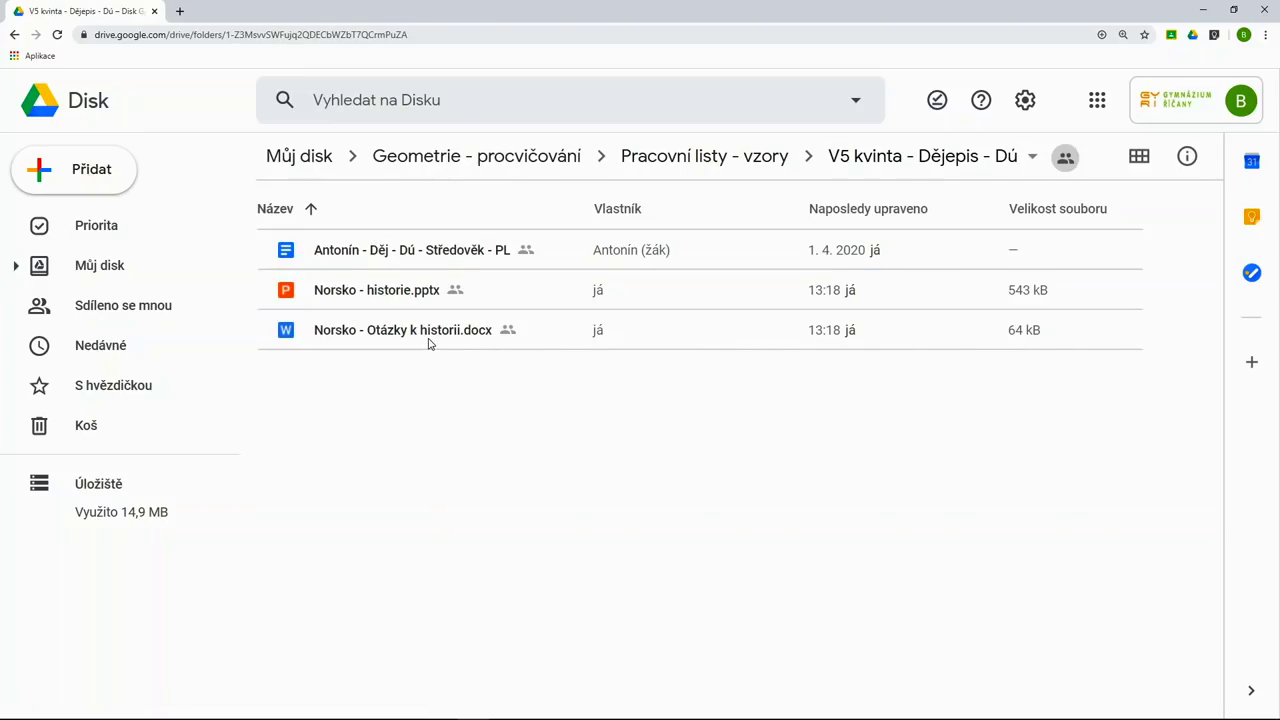
{"action": "right_click", "coordinate": [427, 341]}
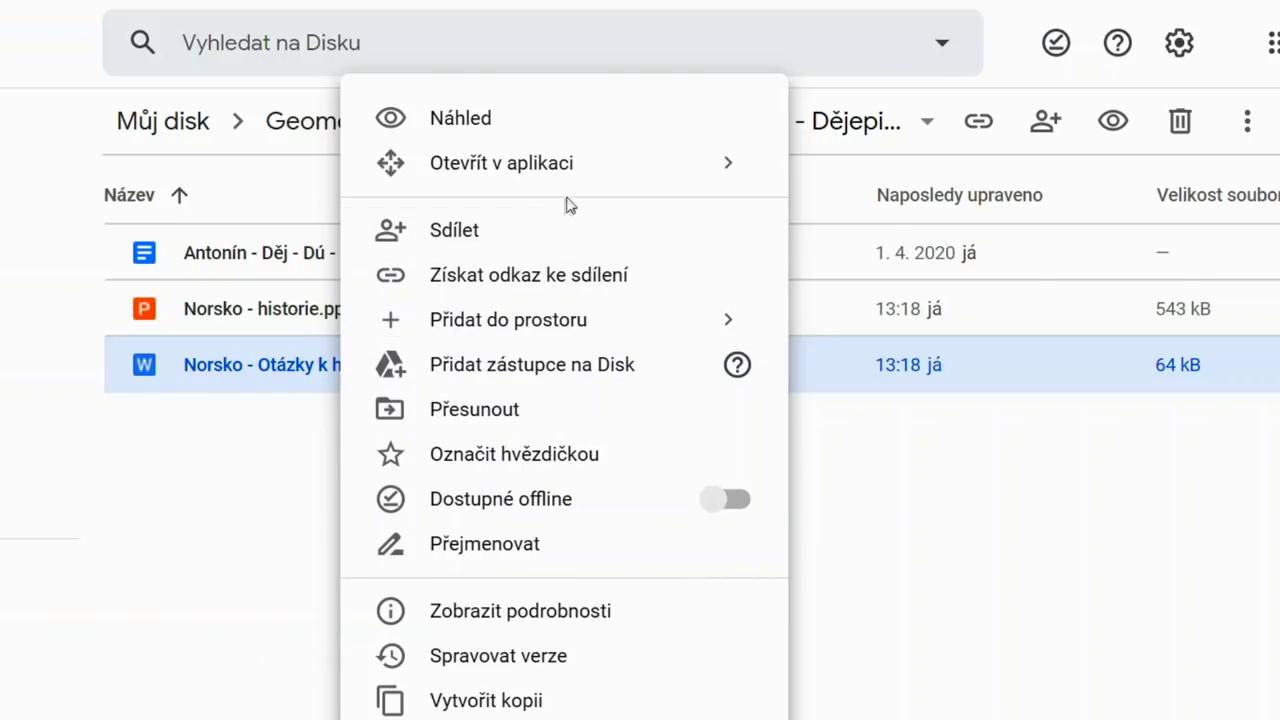
{"action": "mouse_move", "coordinate": [683, 186]}
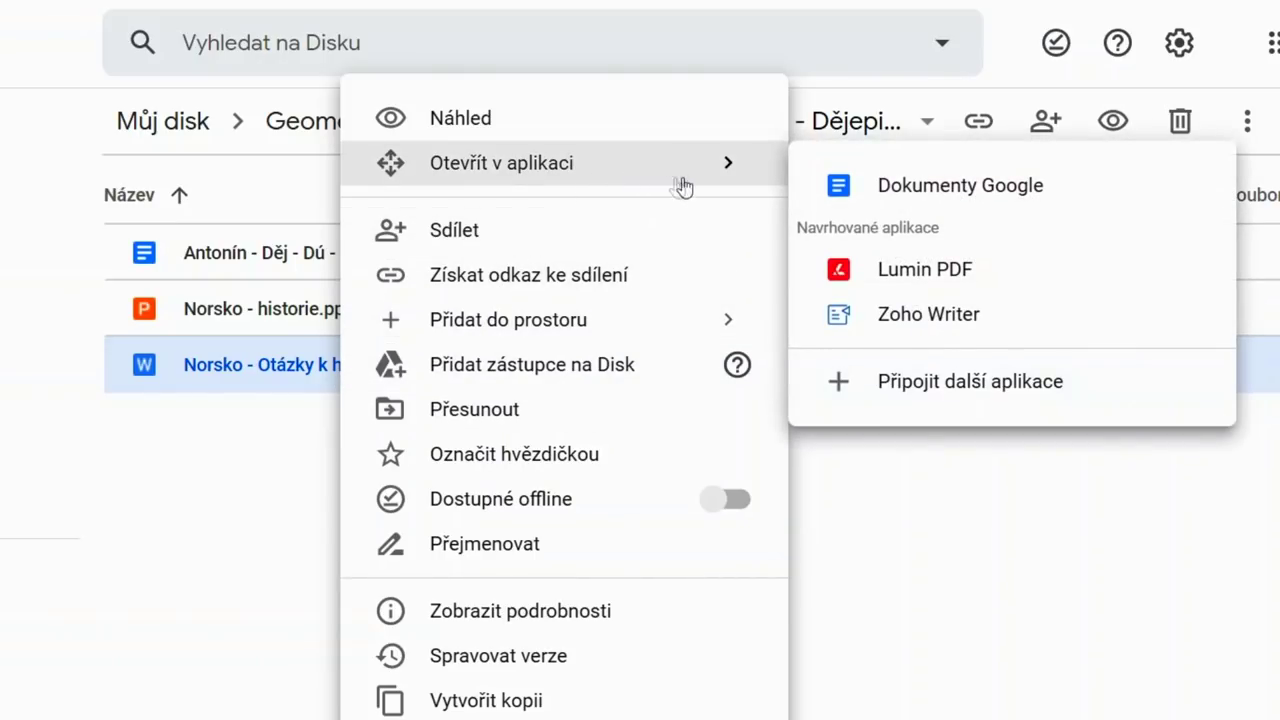
{"action": "left_click", "coordinate": [917, 188]}
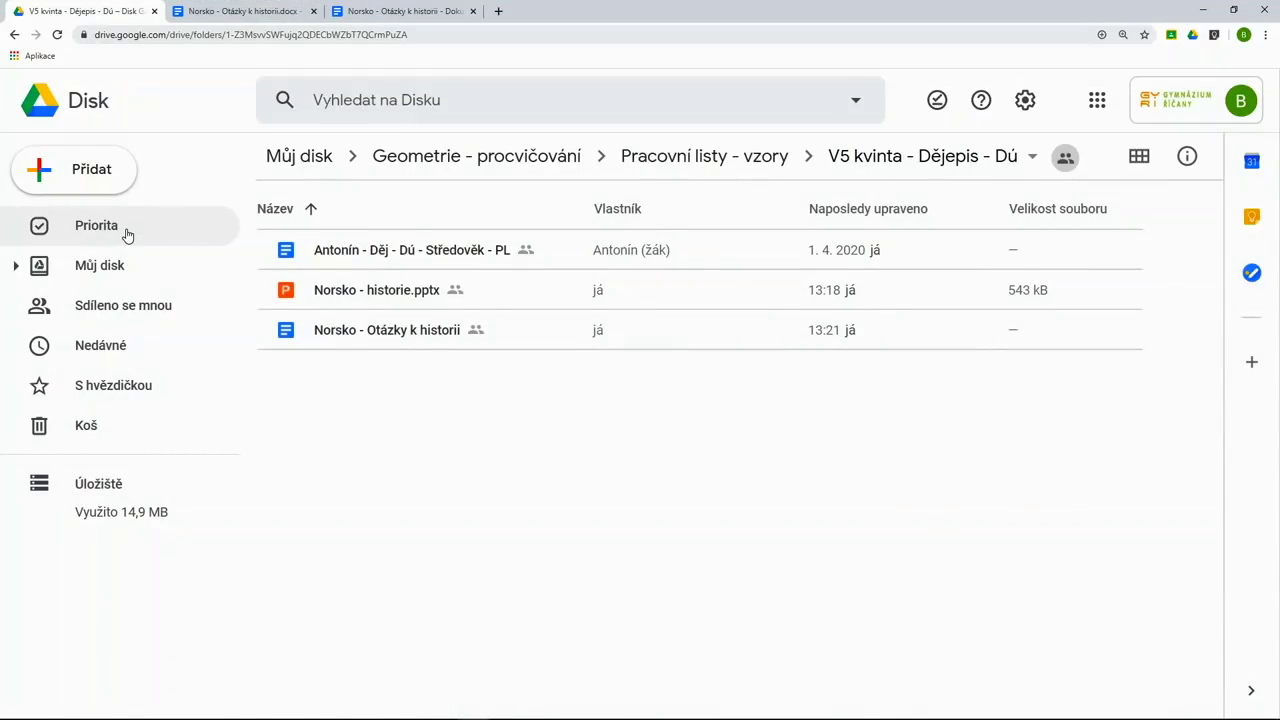
- On the Priority page, create a workspace named 'Příprava Dne otevřených dveří'
{"action": "left_click", "coordinate": [127, 234]}
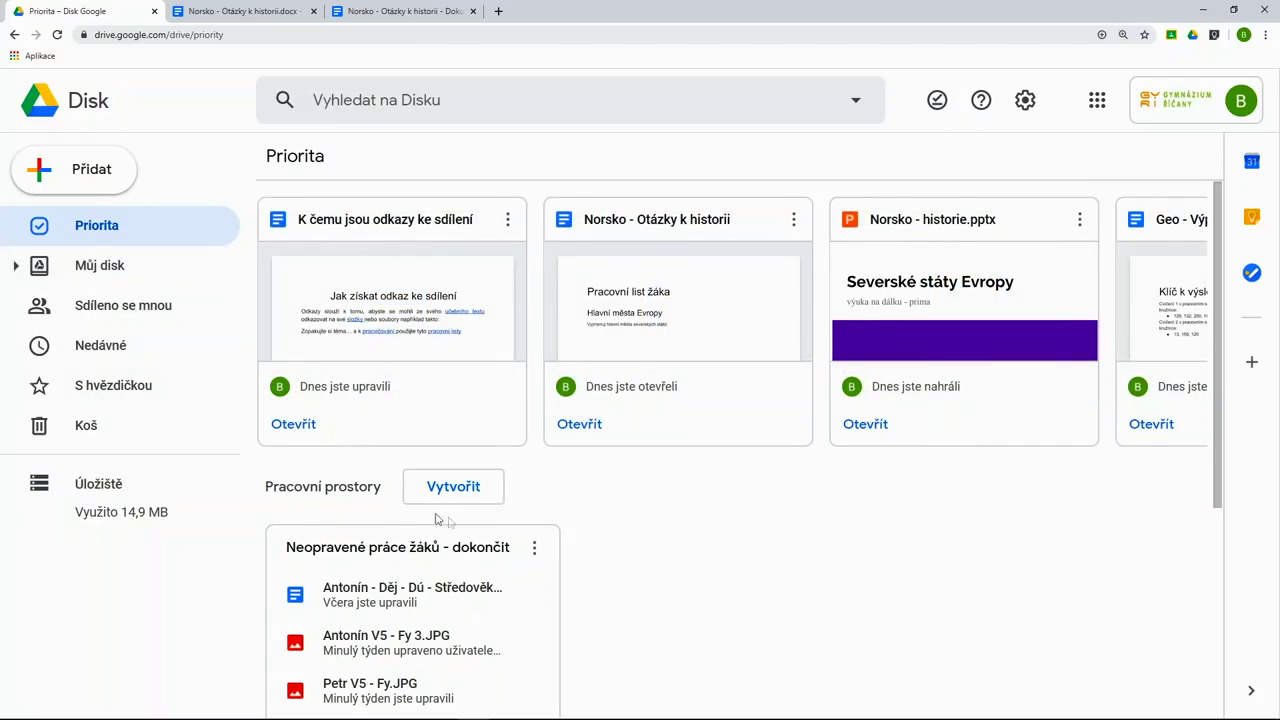
{"action": "scroll", "coordinate": [660, 540], "scroll_direction": "down", "scroll_amount": 3}
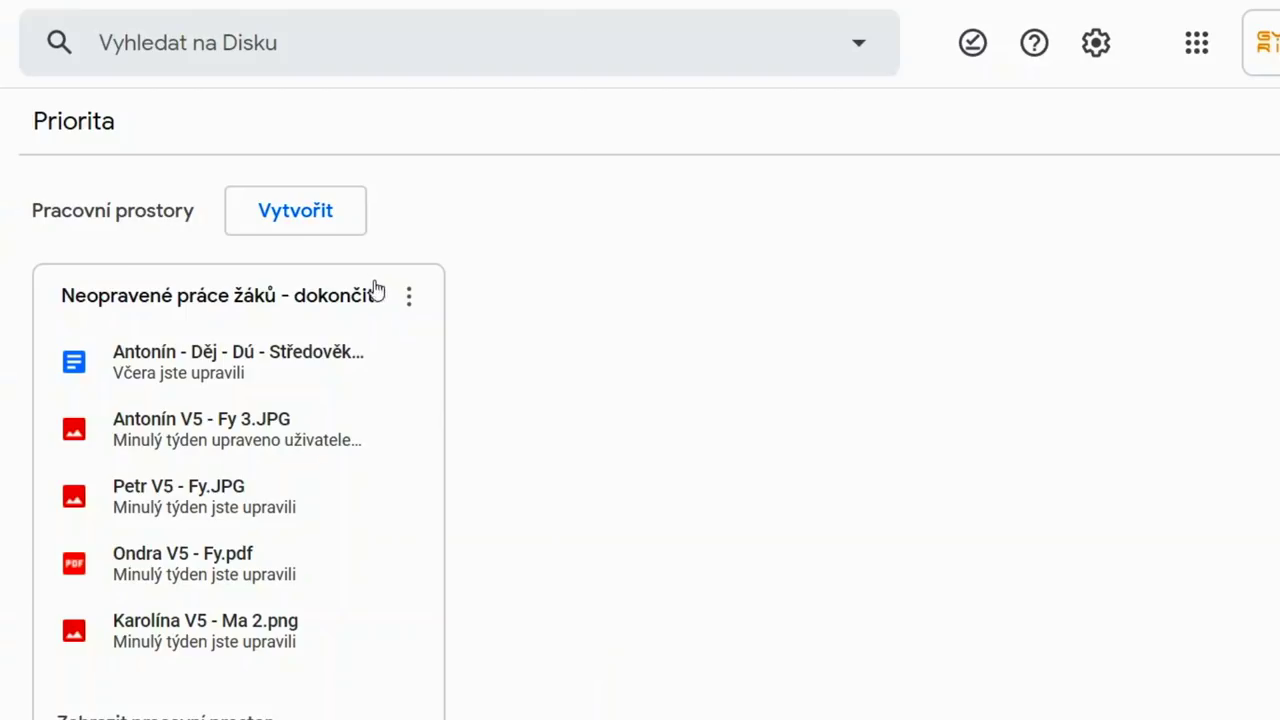
{"action": "left_click", "coordinate": [314, 220]}
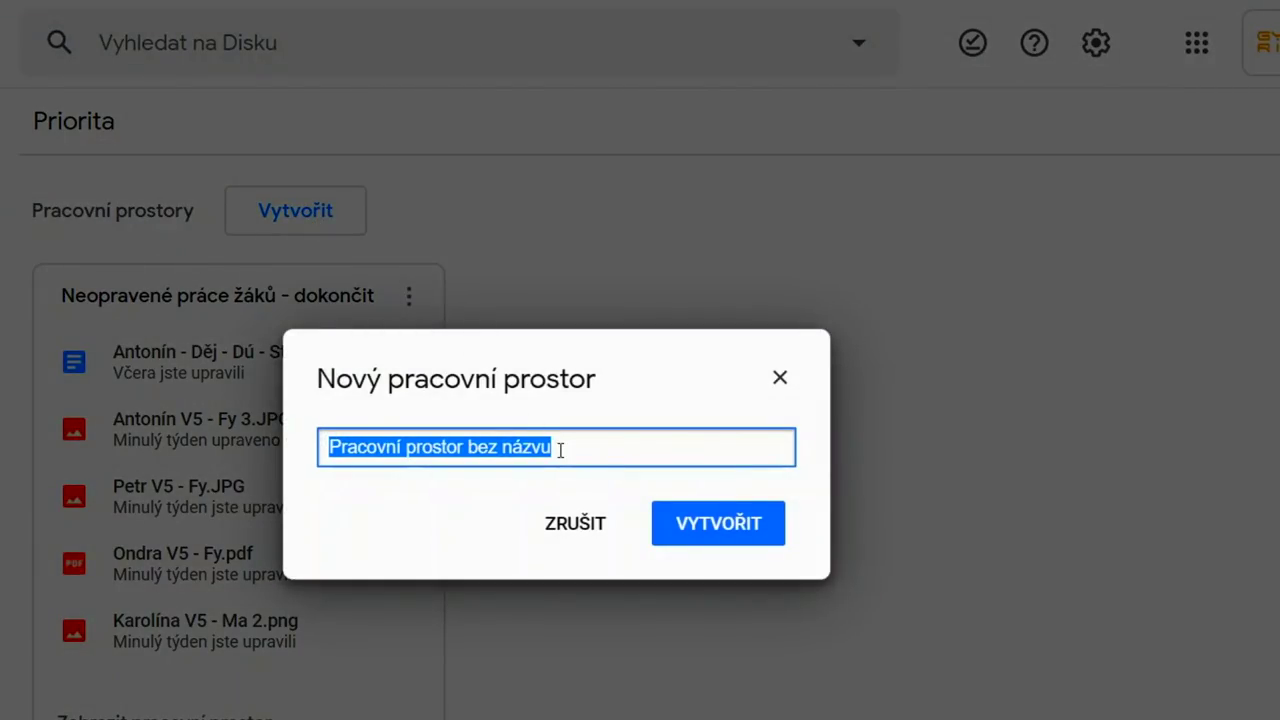
{"action": "type", "text": "Příprava "}
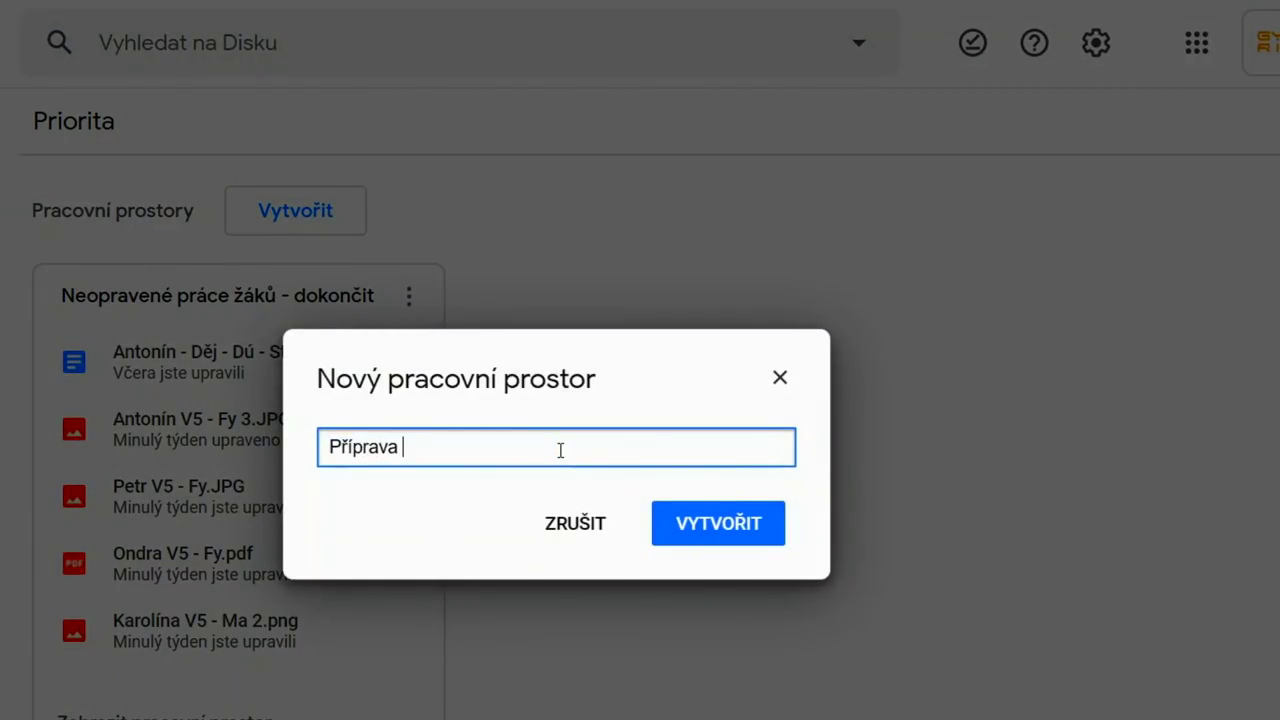
{"action": "type", "text": "Dne otevřených dve"}
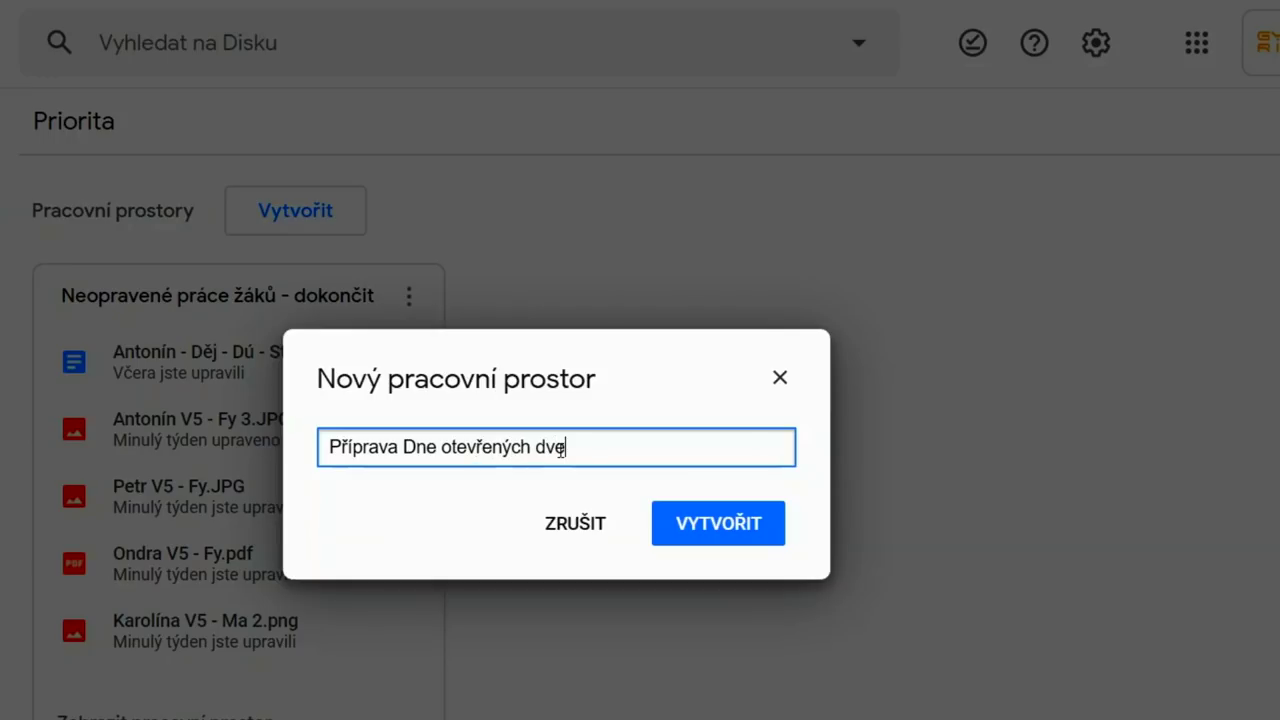
{"action": "type", "text": "ří"}
{"action": "left_click", "coordinate": [694, 523]}
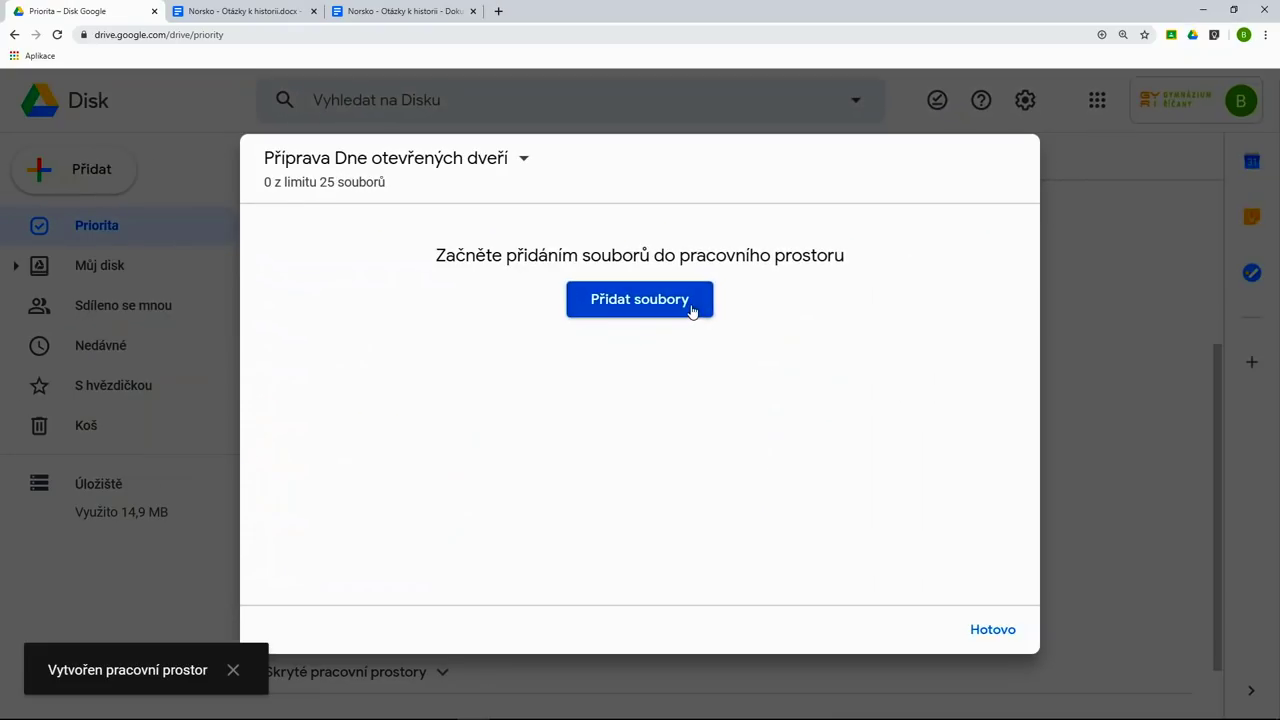
- Add 'Rozdělení stanovišť žáků' and 'Návrh pozvánky DOD' to the workspace
{"action": "left_click", "coordinate": [692, 311]}
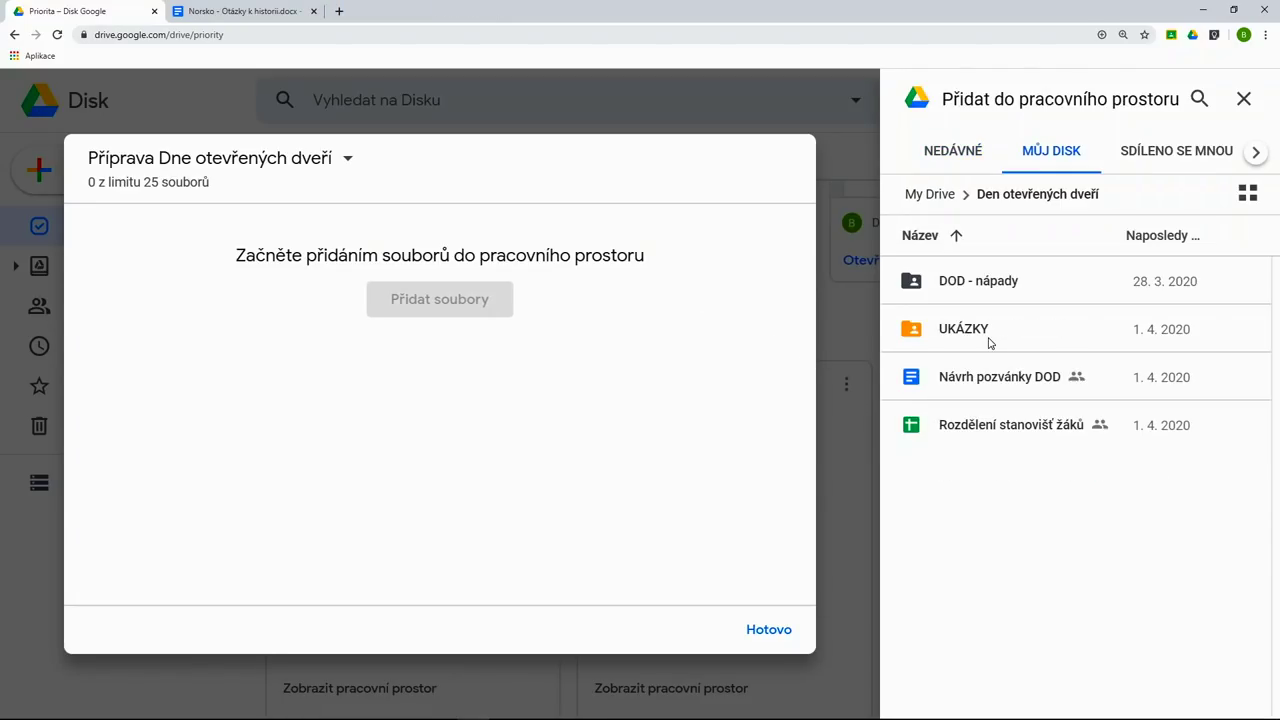
{"action": "left_click", "coordinate": [1031, 442]}
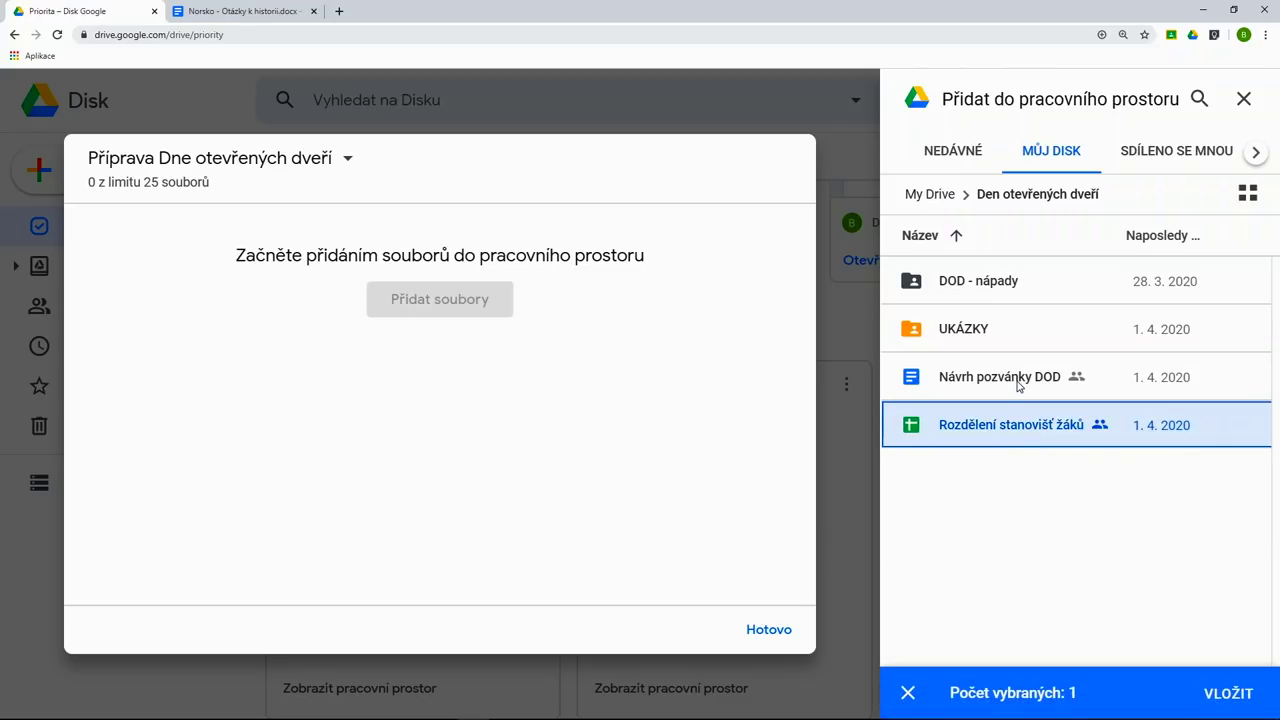
{"action": "left_click", "coordinate": [1019, 382]}
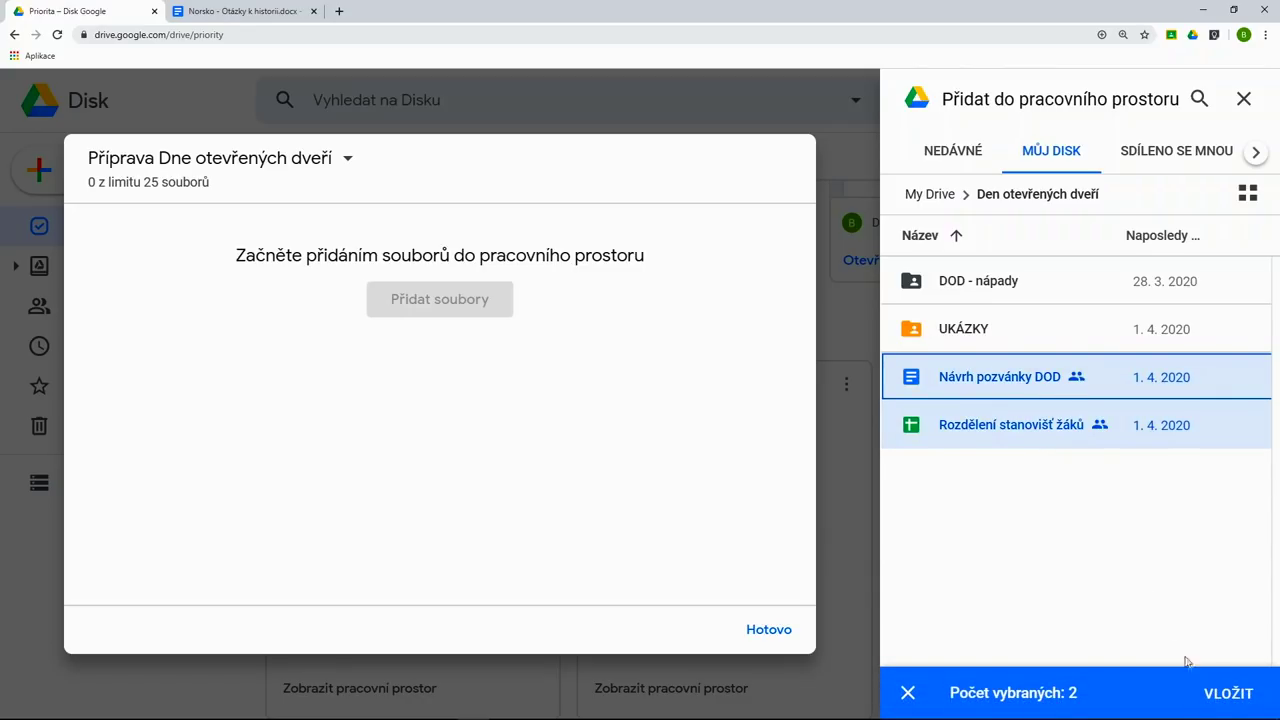
{"action": "left_click", "coordinate": [1222, 697]}
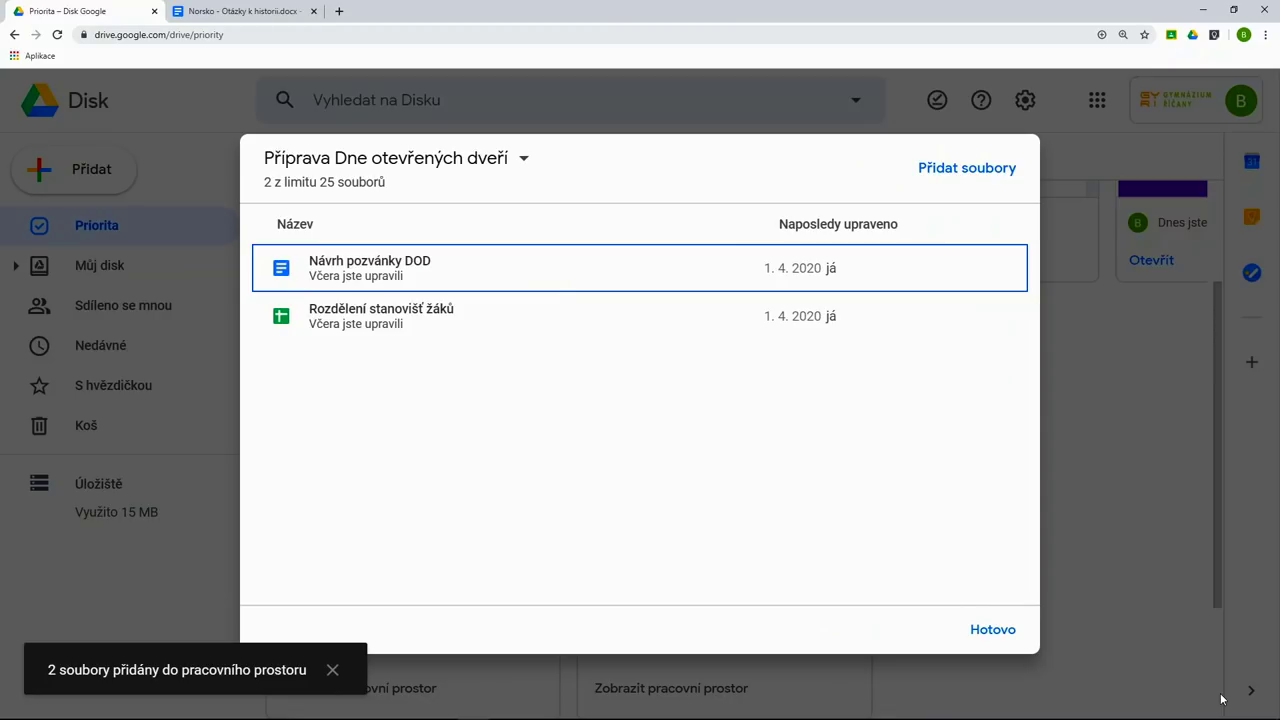